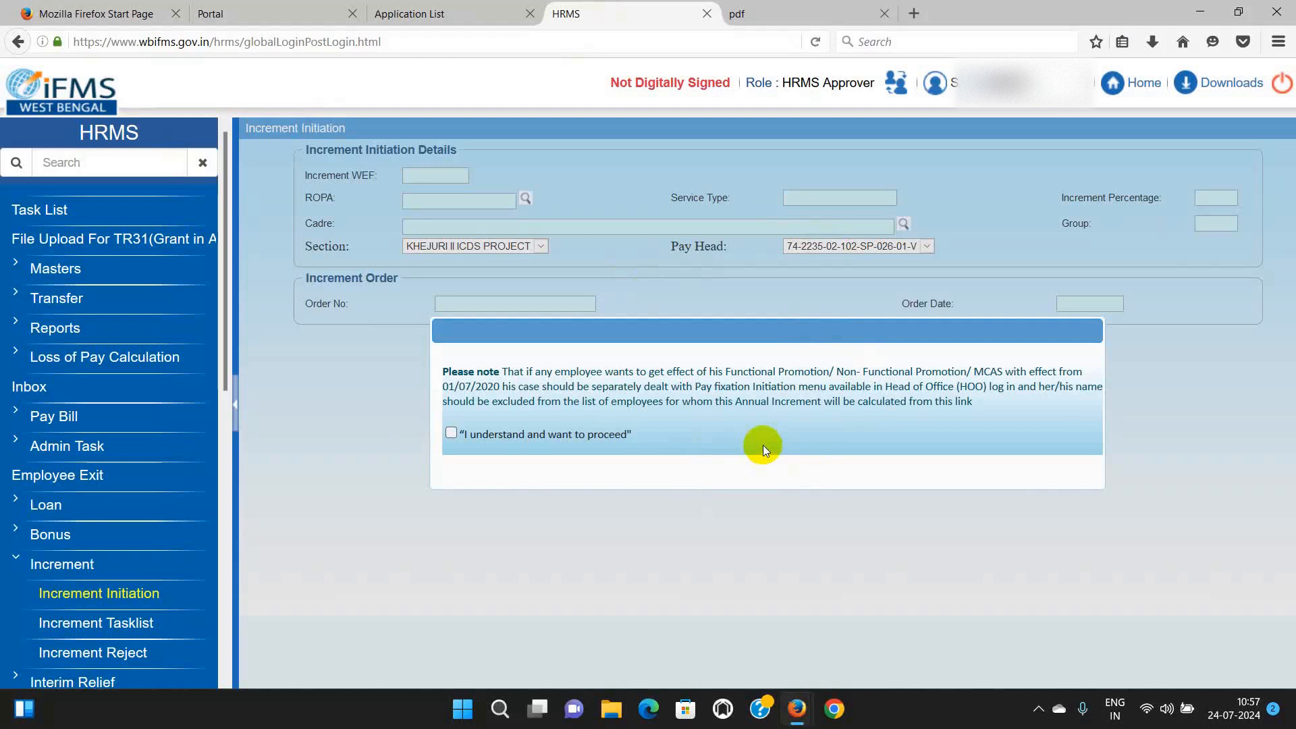
Reopen HRMS from the IFMS application list without a Digital Signature Certificate, closing the old HRMS page and dismissing the notices.
{"action": "left_click", "coordinate": [530, 14]}
{"action": "left_click", "coordinate": [305, 13]}
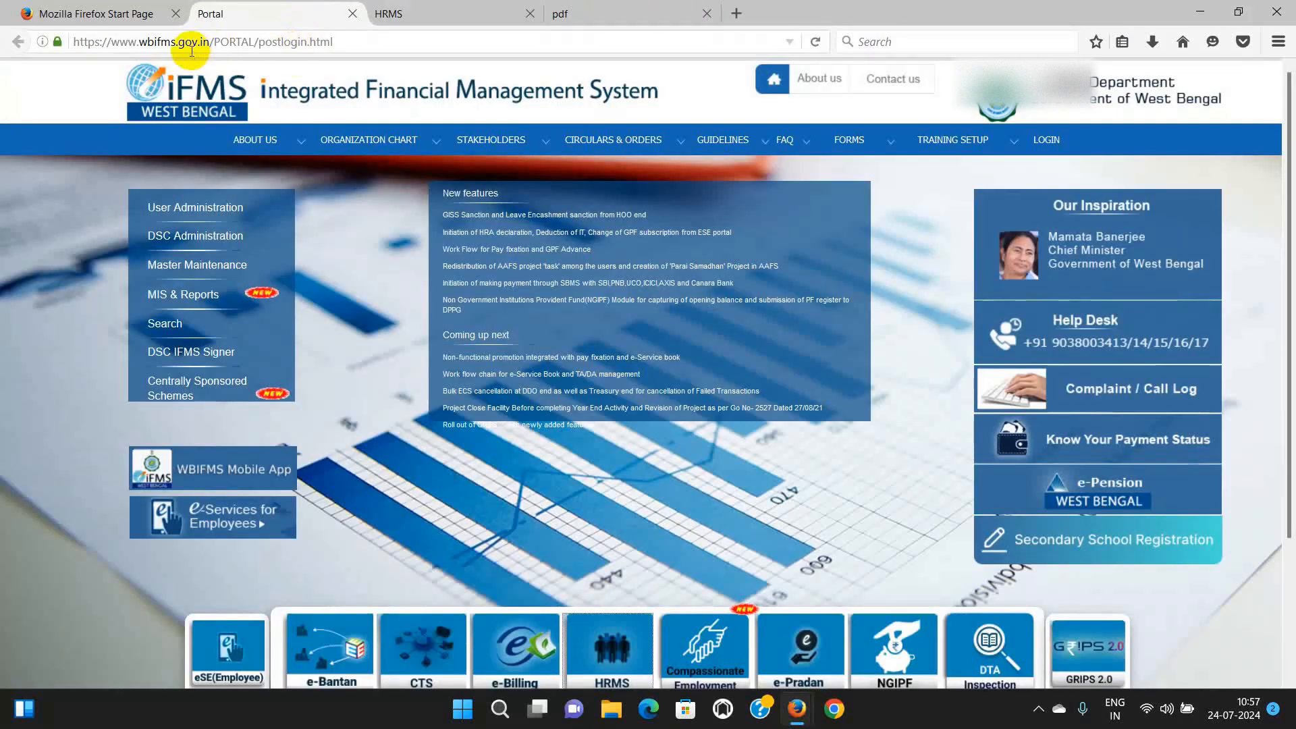
{"action": "left_click", "coordinate": [627, 651]}
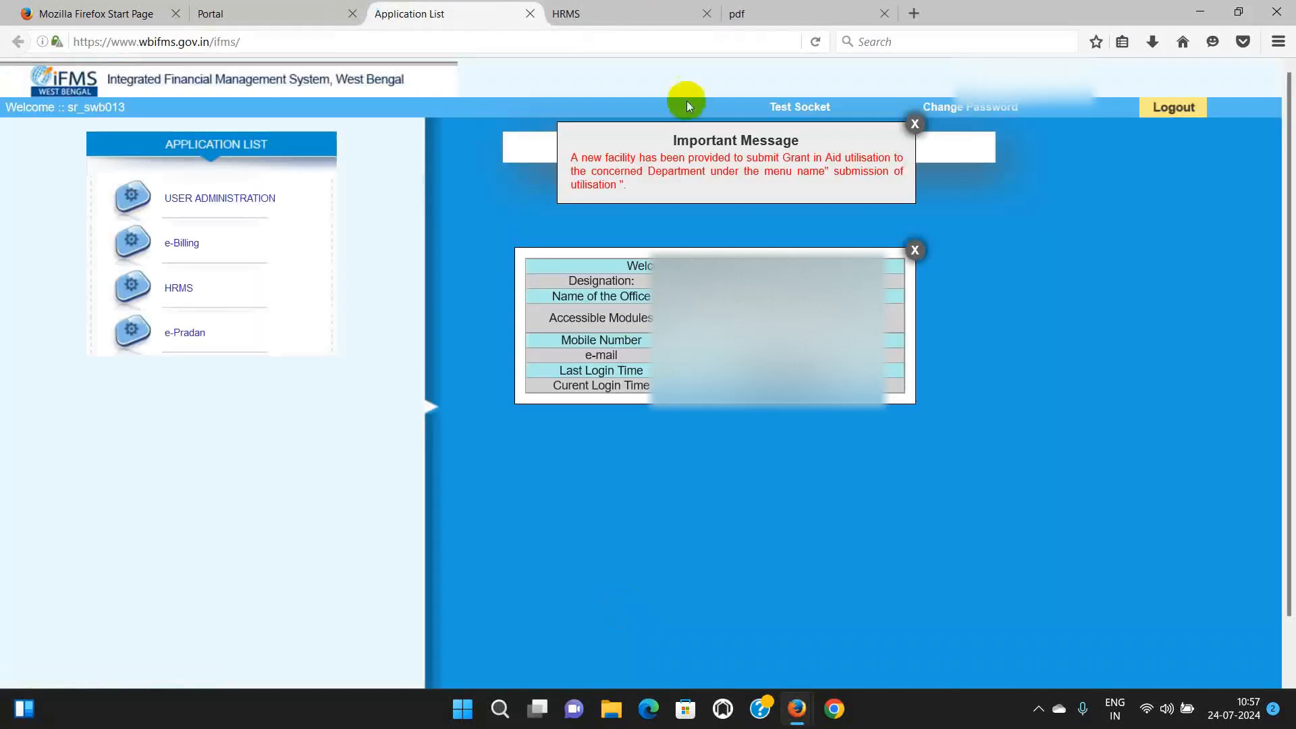
{"action": "left_click", "coordinate": [706, 13]}
{"action": "left_click", "coordinate": [915, 124]}
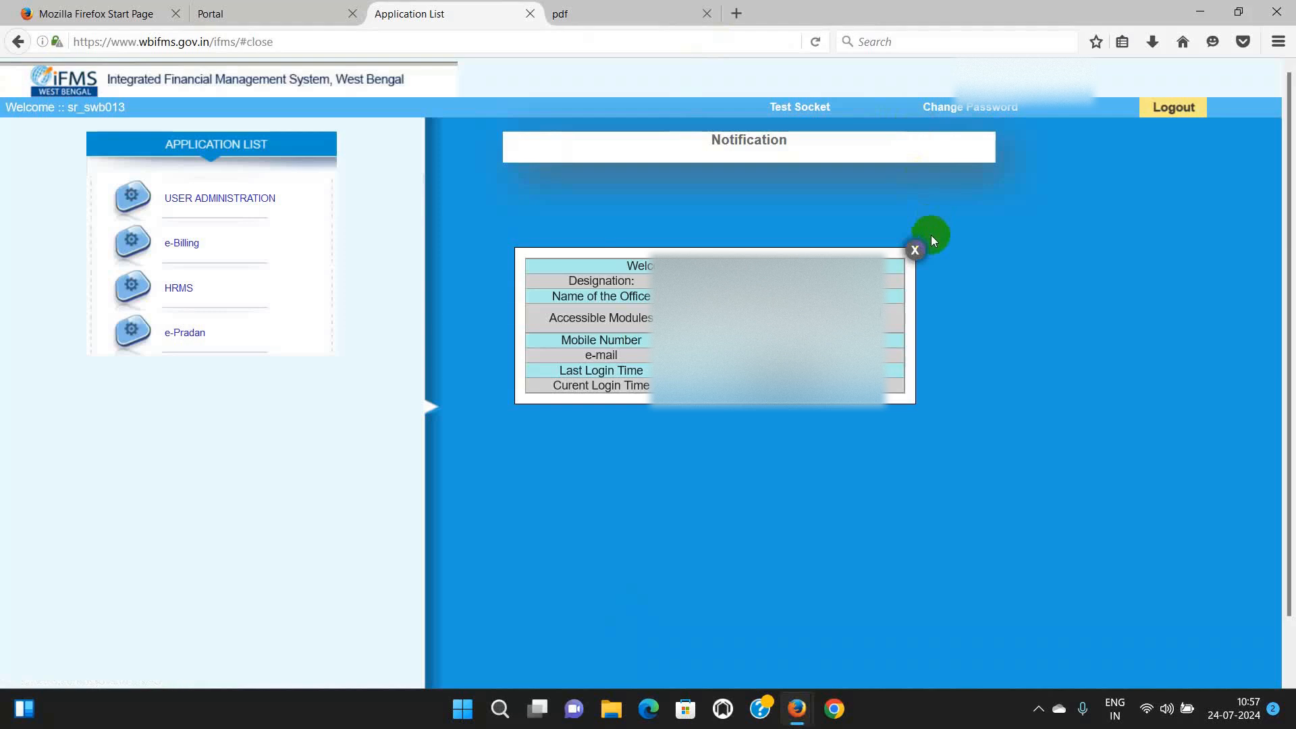
{"action": "left_click", "coordinate": [916, 251]}
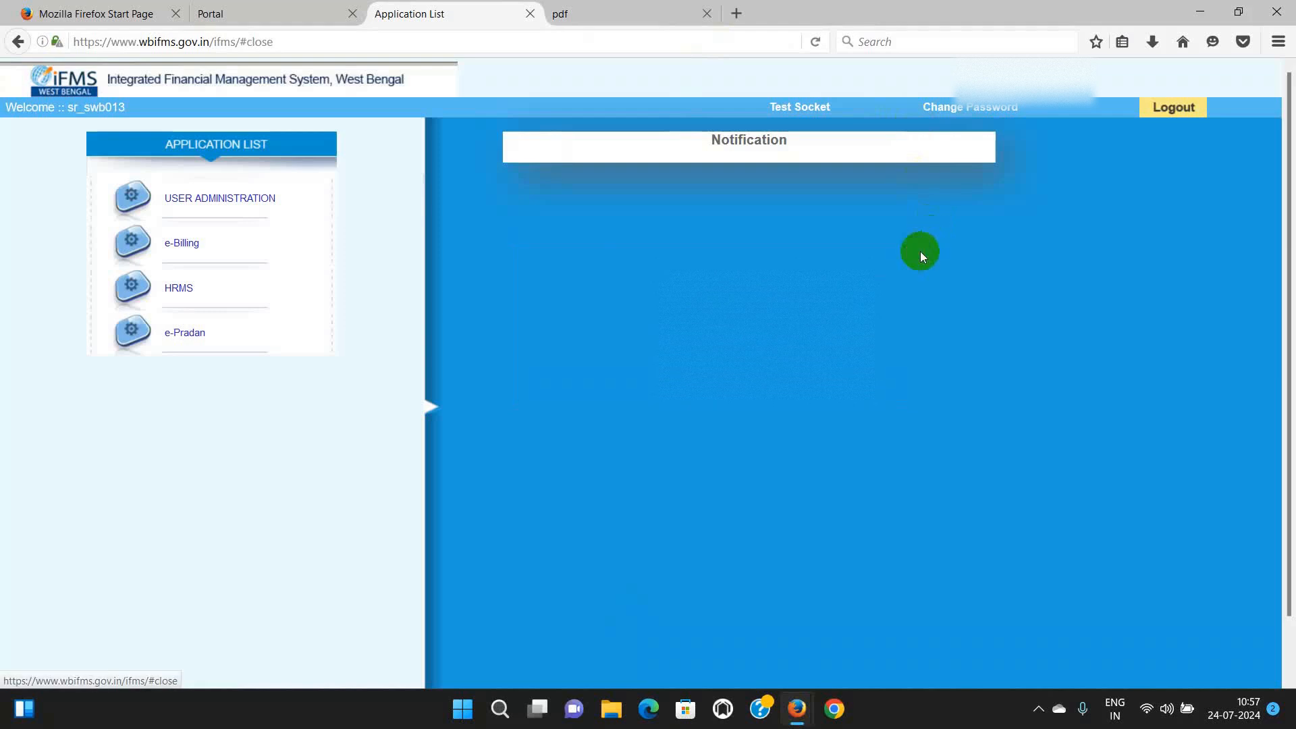
{"action": "left_click", "coordinate": [179, 289]}
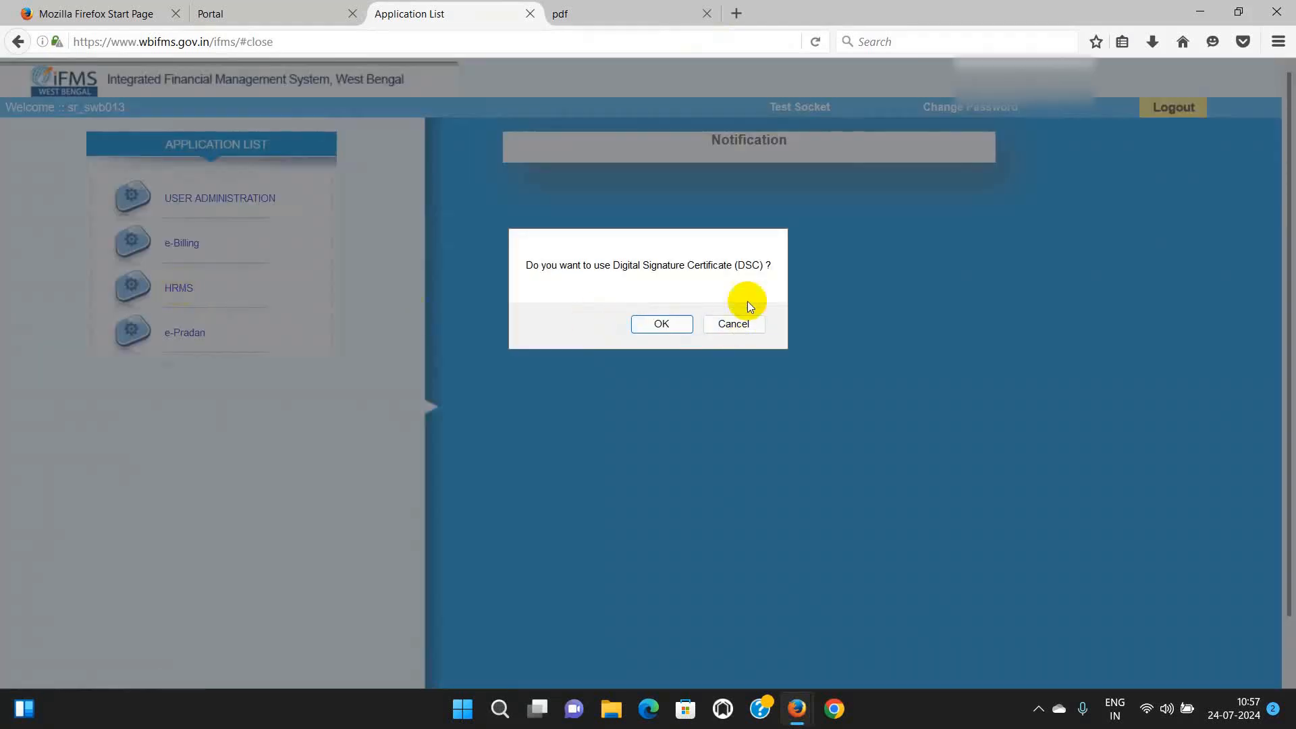
{"action": "left_click", "coordinate": [733, 324]}
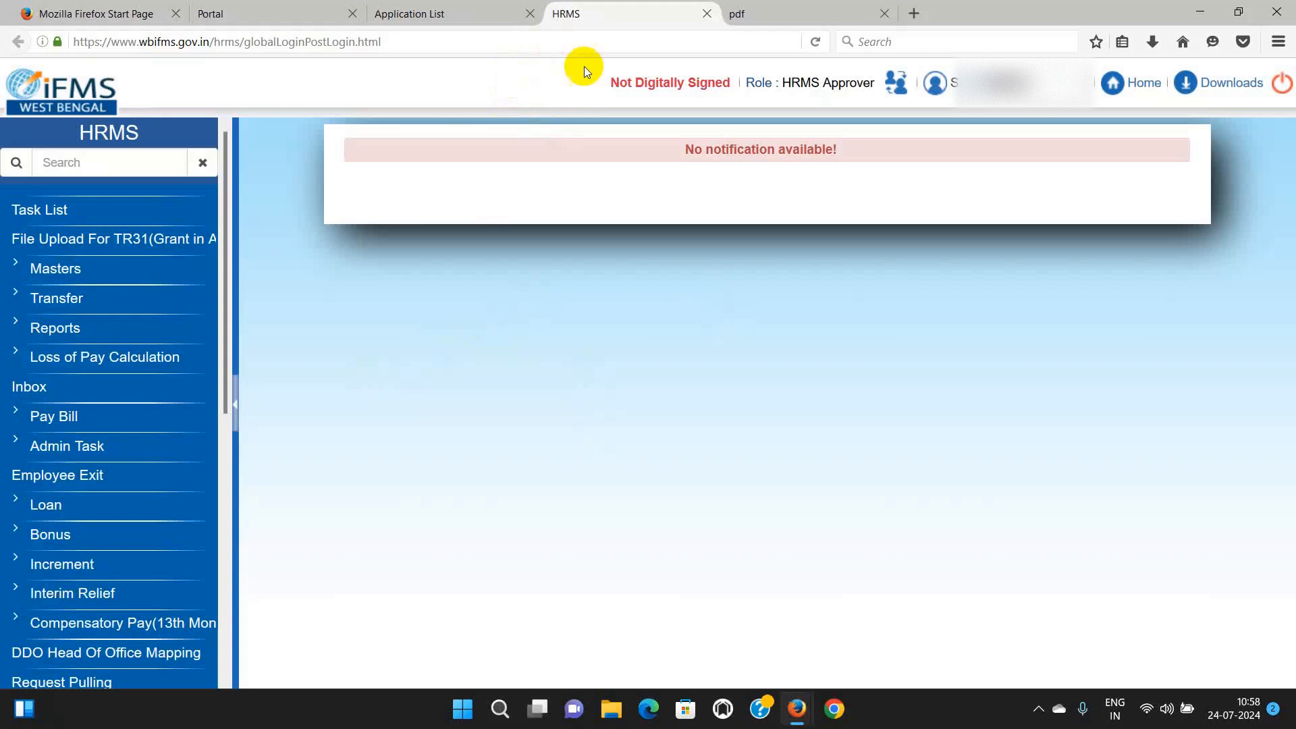
Open the Increment Initiation form under Increment in HRMS.
{"action": "scroll", "coordinate": [79, 443], "scroll_direction": "down", "scroll_amount": 2}
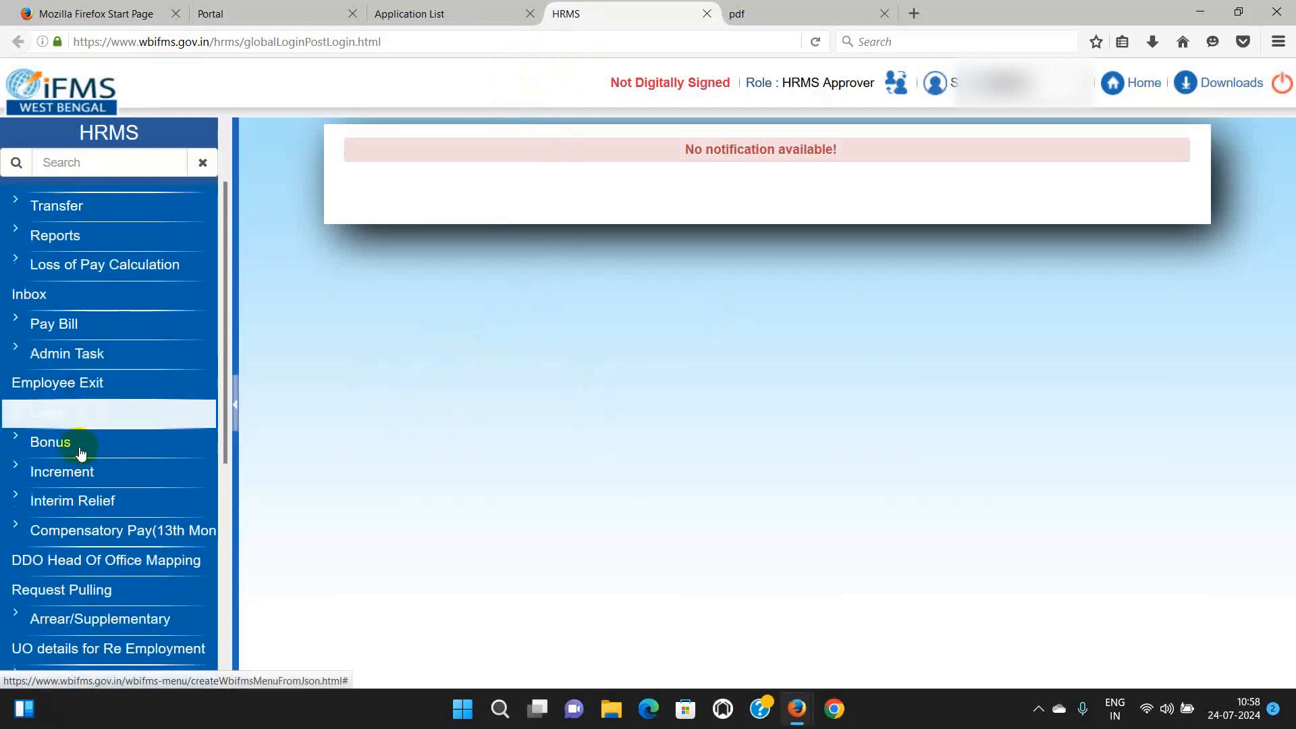
{"action": "scroll", "coordinate": [80, 451], "scroll_direction": "down", "scroll_amount": 2}
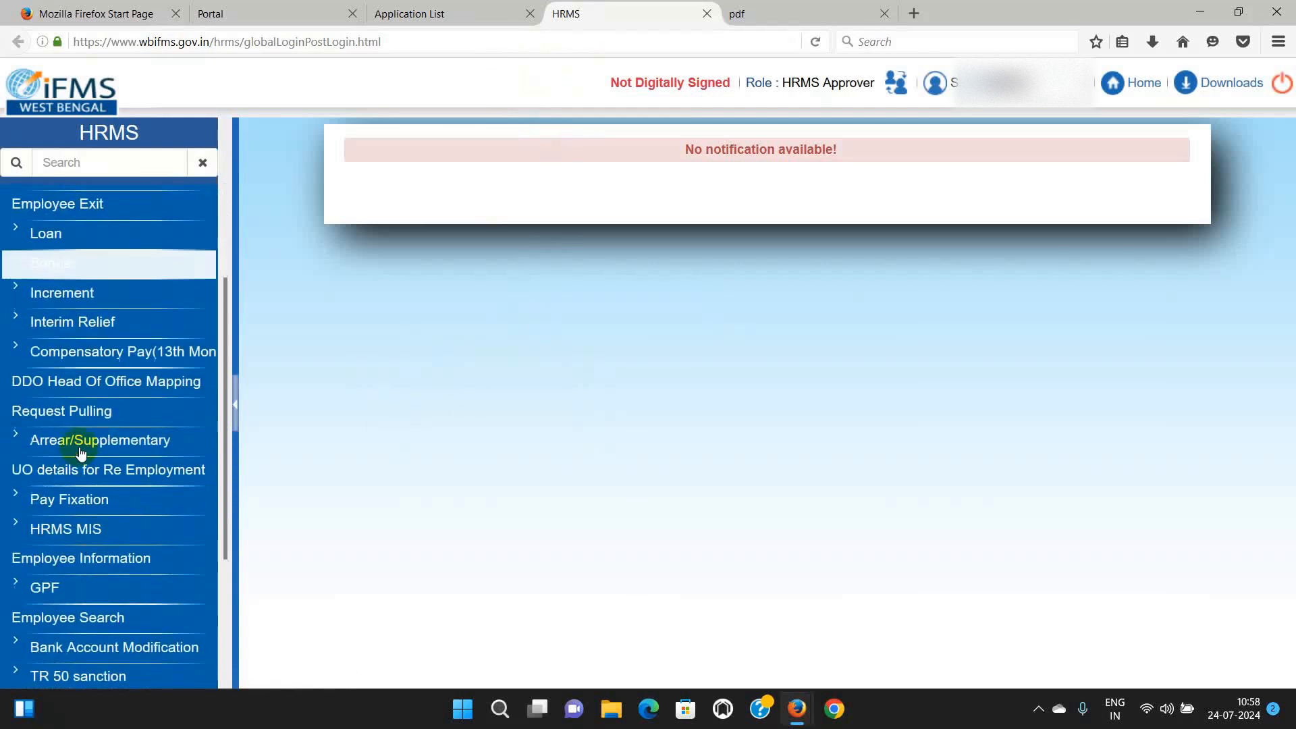
{"action": "scroll", "coordinate": [136, 404], "scroll_direction": "down", "scroll_amount": 5}
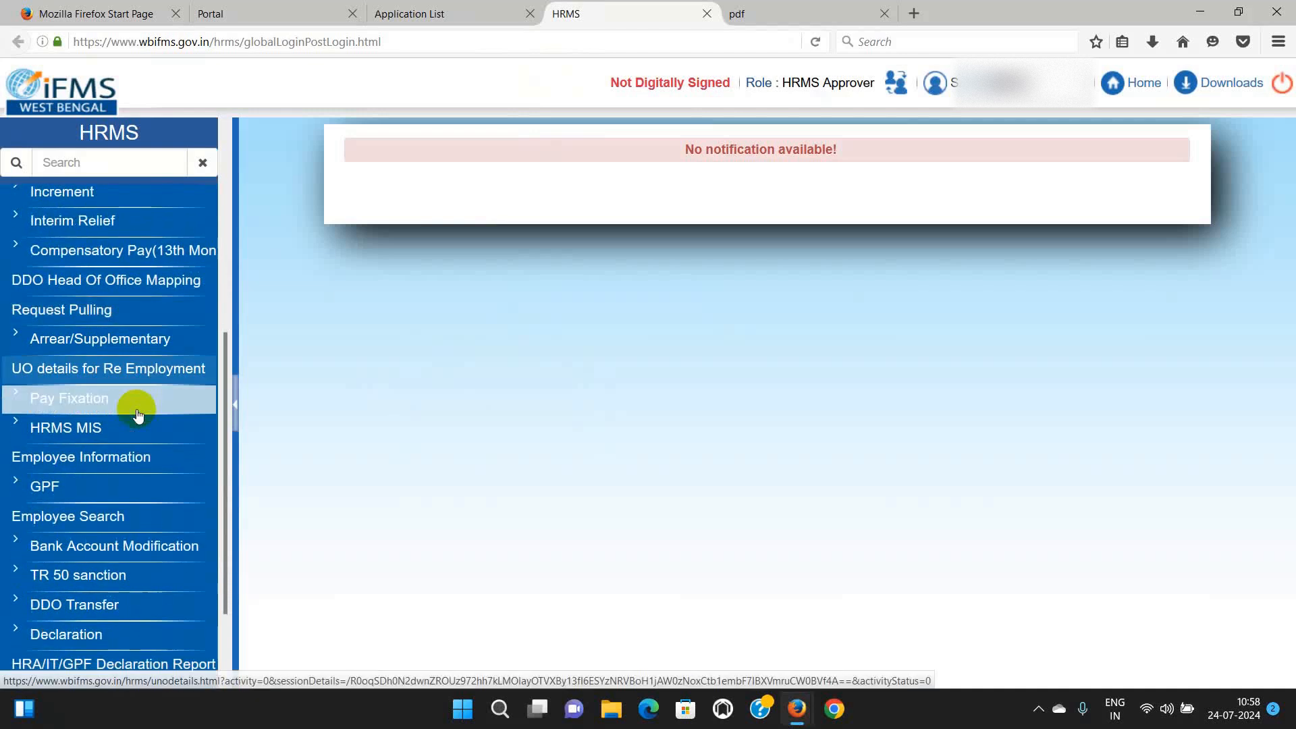
{"action": "scroll", "coordinate": [138, 412], "scroll_direction": "up", "scroll_amount": 7}
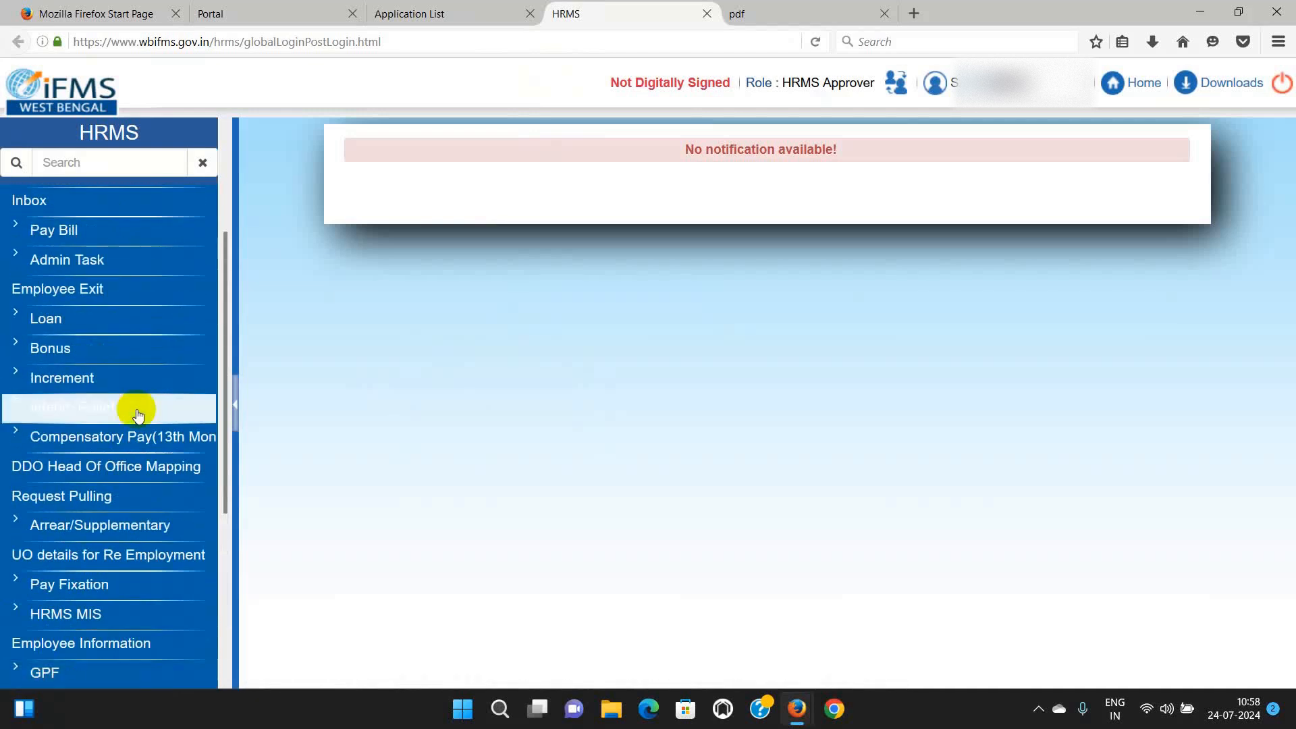
{"action": "left_click", "coordinate": [66, 384]}
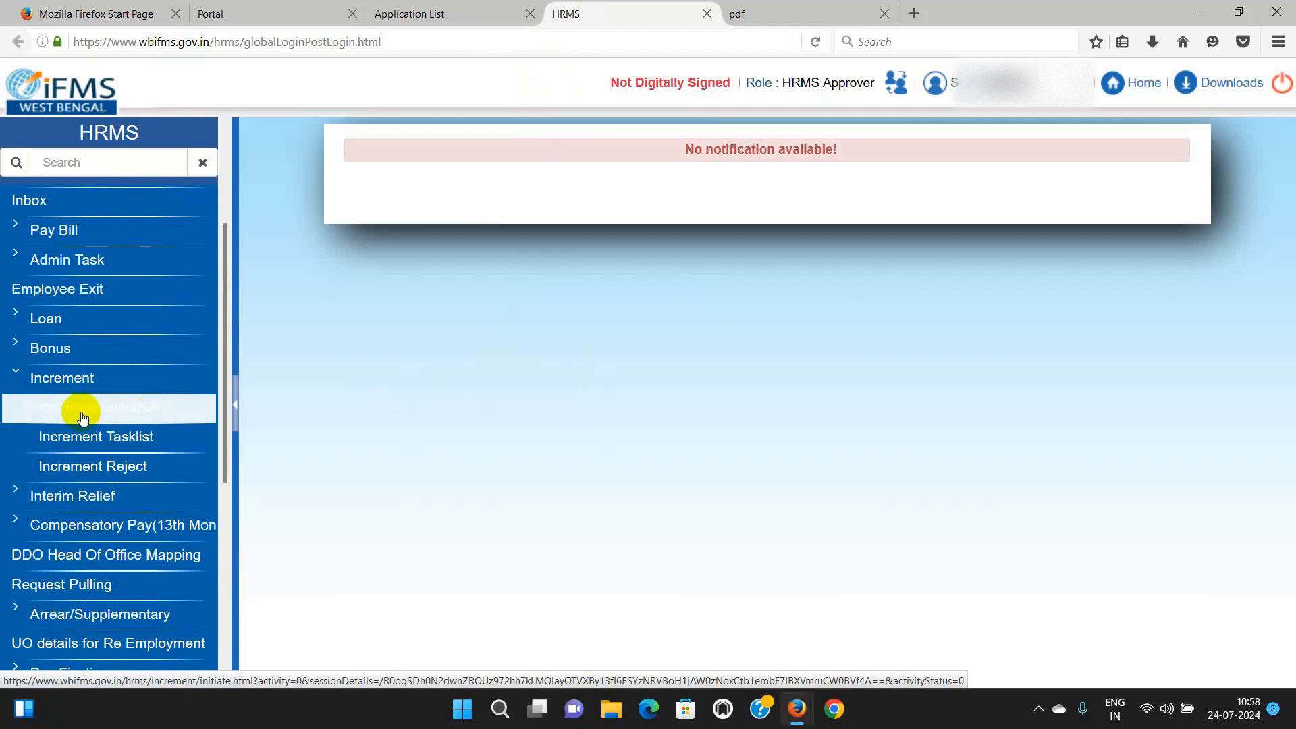
{"action": "left_click", "coordinate": [132, 413]}
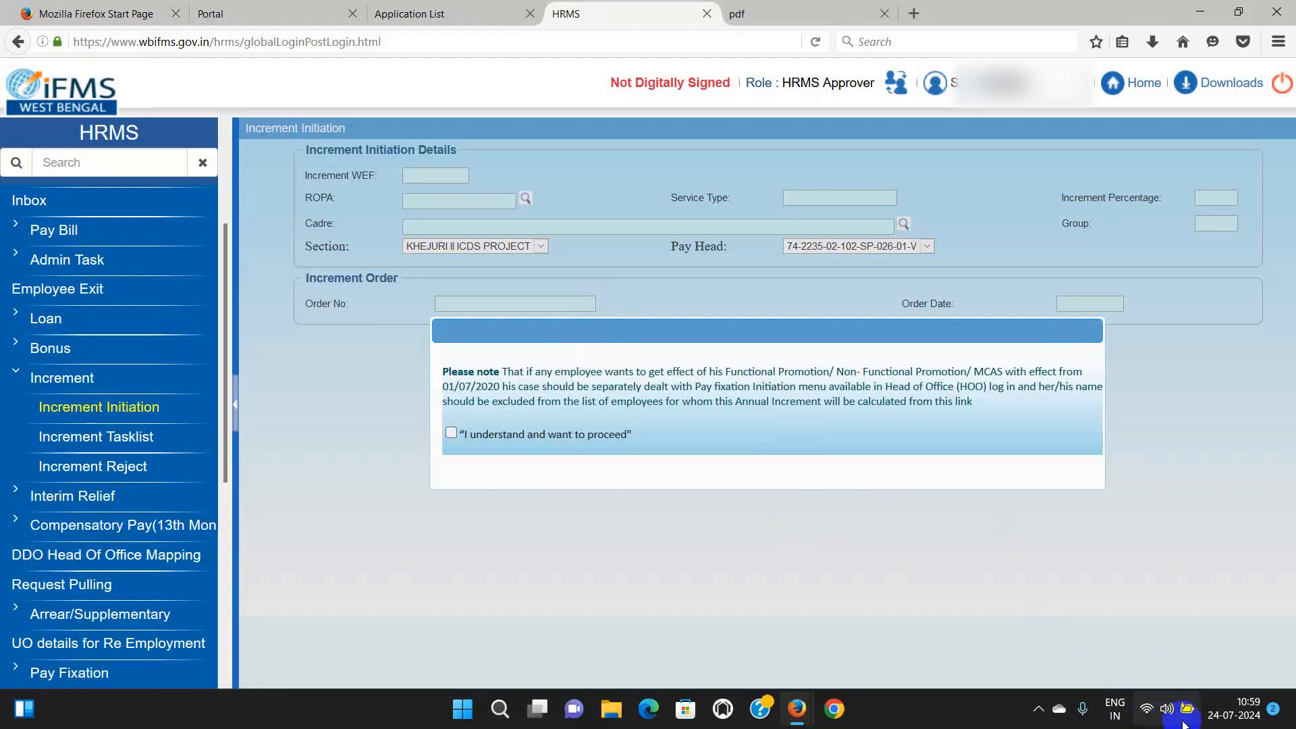
Declare that the promotion and pay fixation note is understood and accept it to proceed.
{"action": "mouse_move", "coordinate": [1183, 723]}
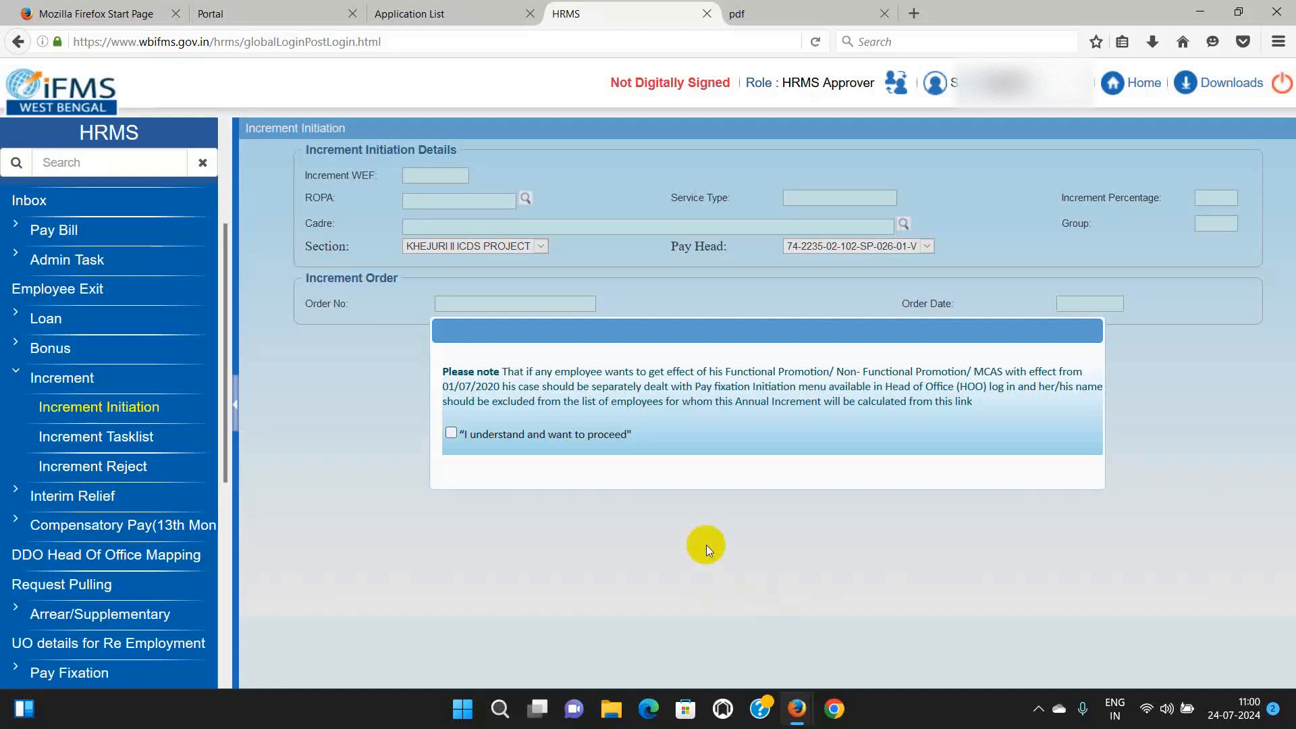
{"action": "left_click", "coordinate": [448, 436]}
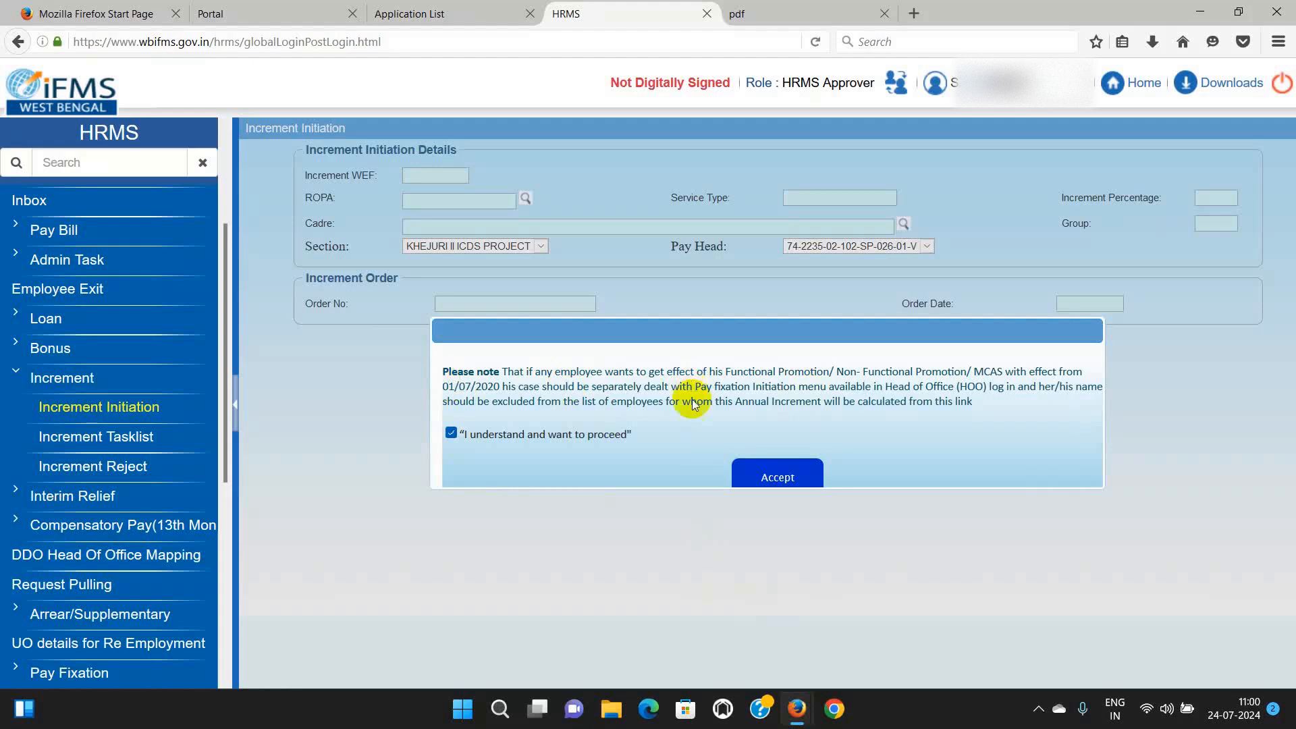
{"action": "left_click", "coordinate": [777, 477]}
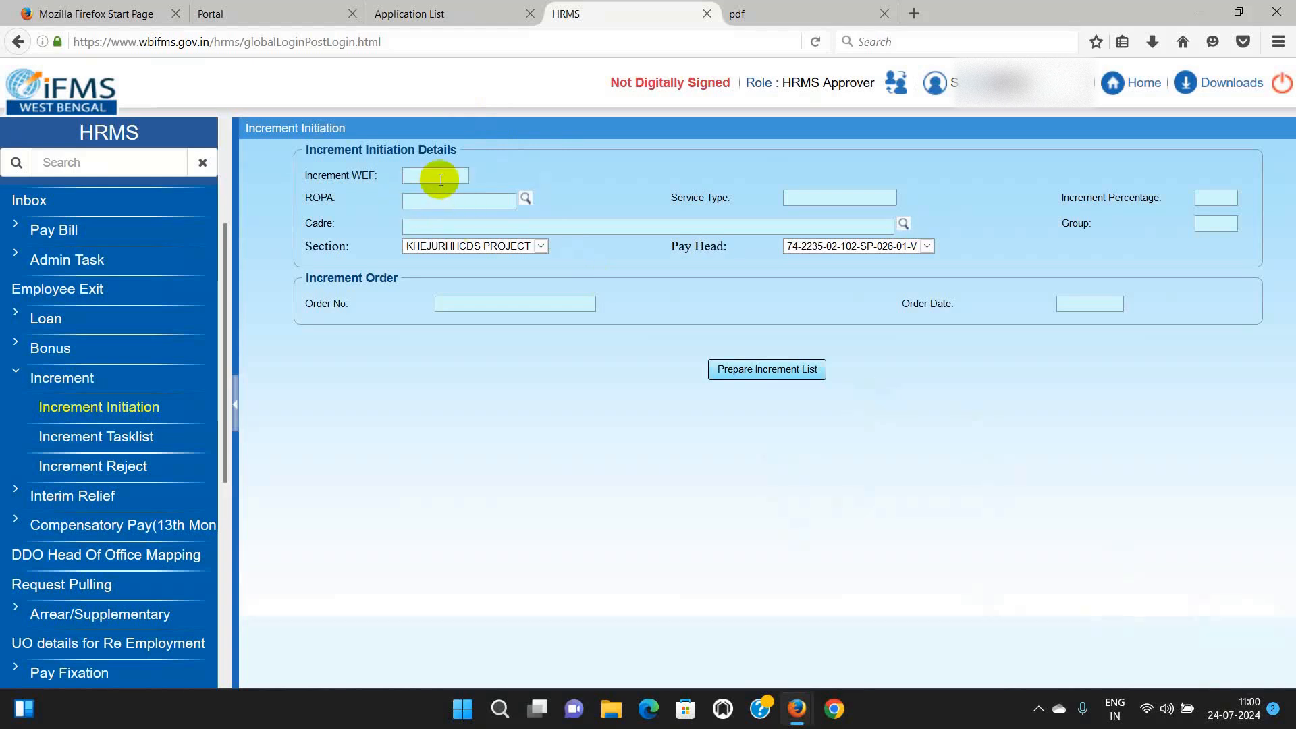
Set the ROPA to STATE GOVERNMENT ROPA 2019 with the State Government service type.
{"action": "left_click", "coordinate": [525, 197]}
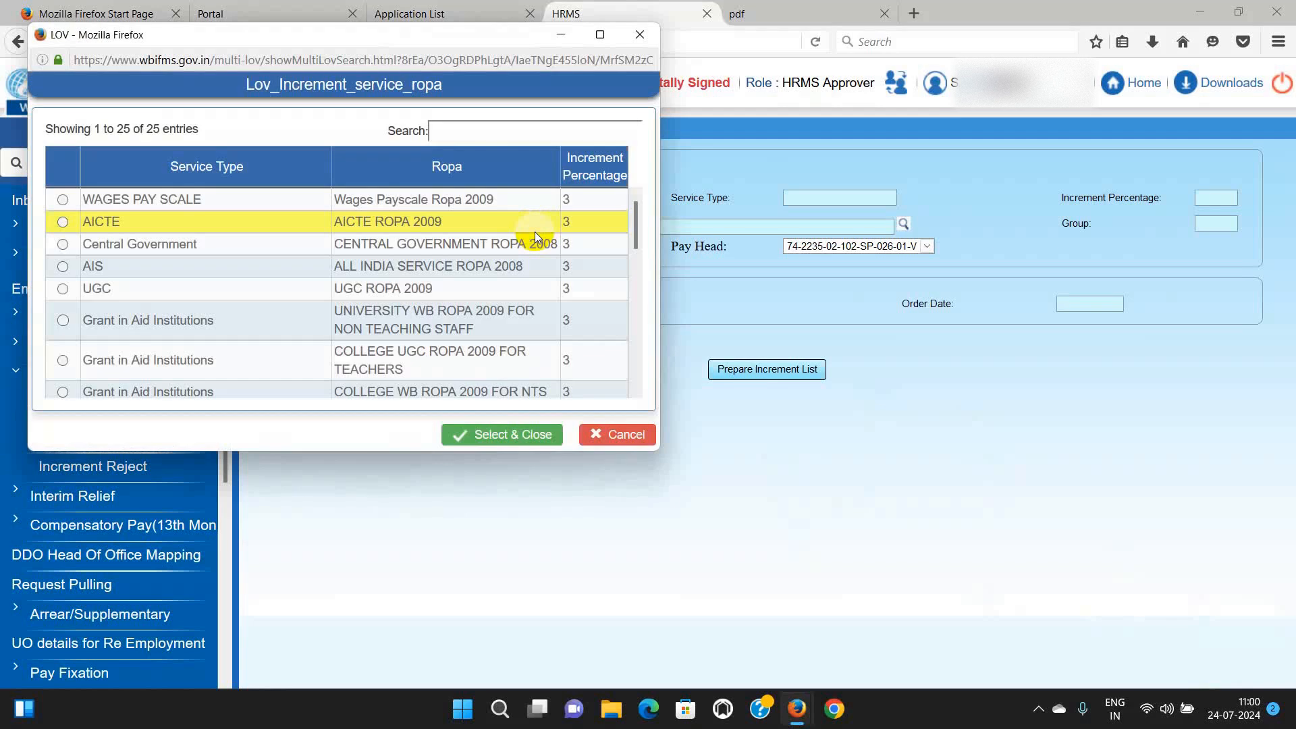
{"action": "scroll", "coordinate": [536, 246], "scroll_direction": "down", "scroll_amount": 8}
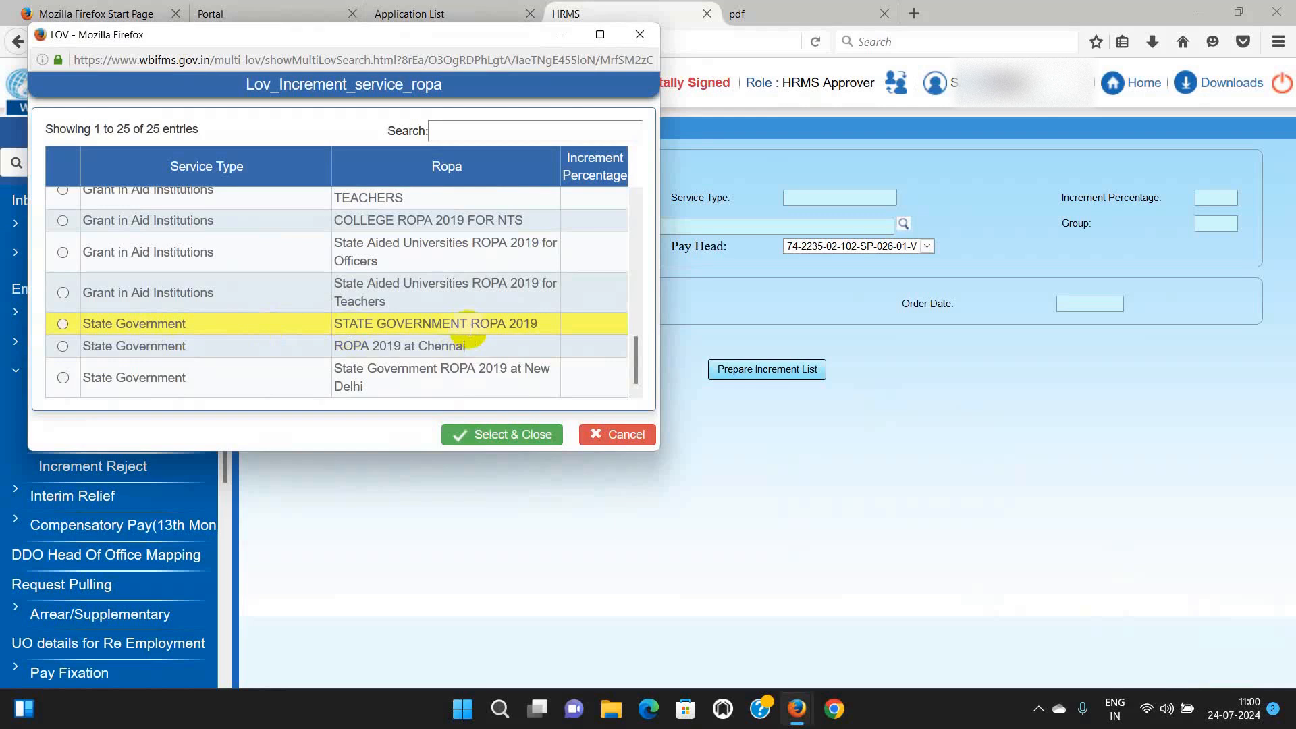
{"action": "left_click", "coordinate": [55, 327]}
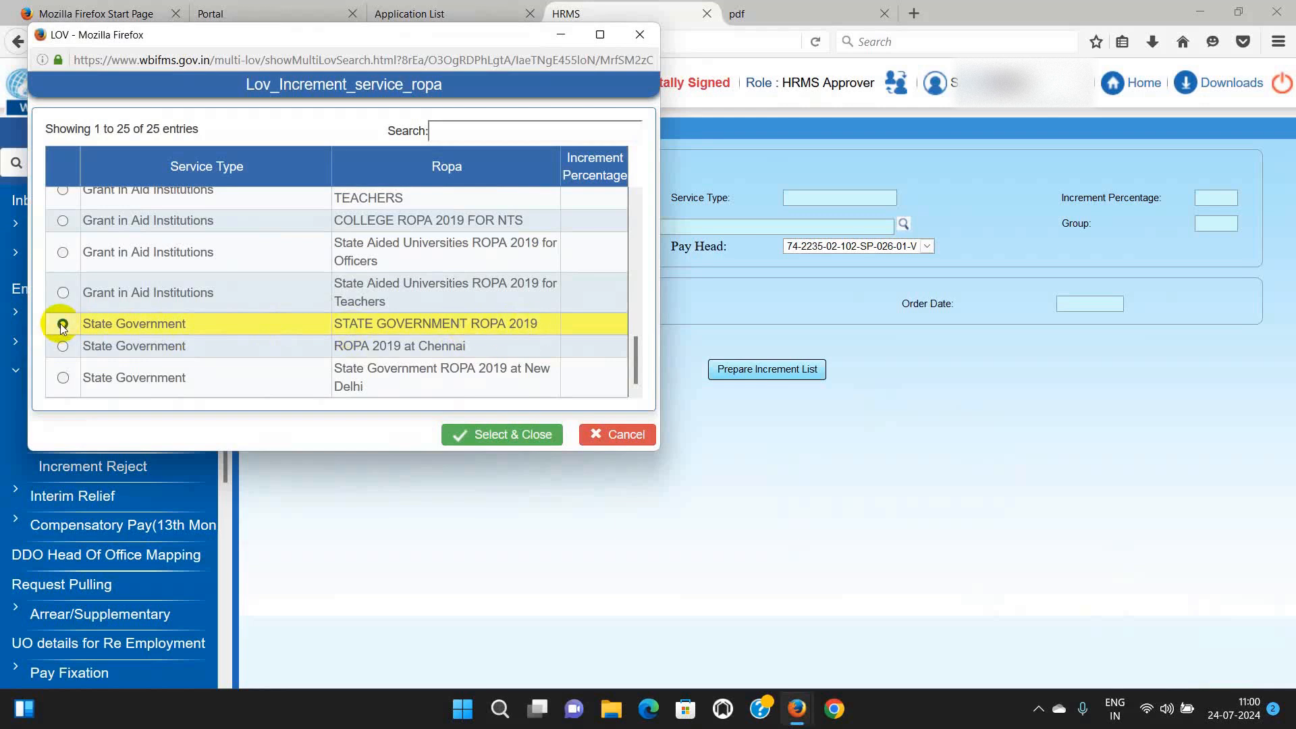
{"action": "left_click", "coordinate": [491, 438]}
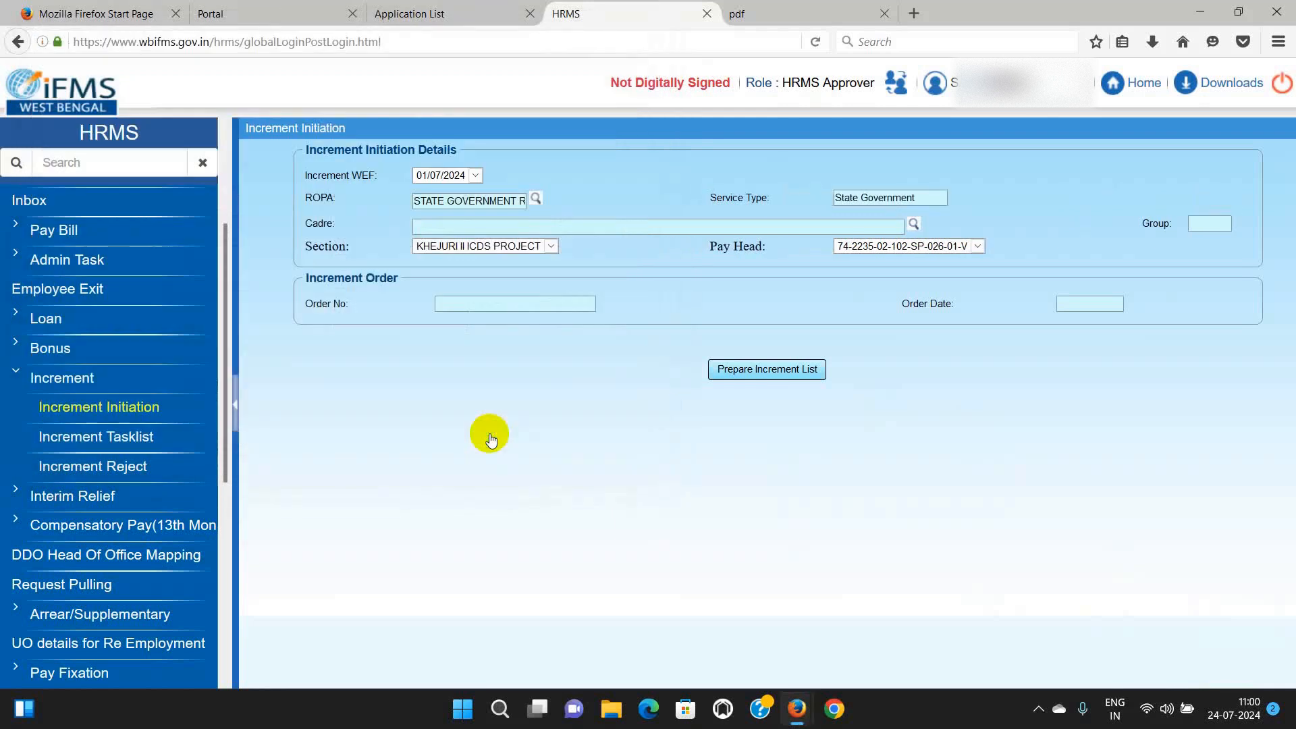
Set the cadre to Others and the employee group to B.
{"action": "left_click", "coordinate": [914, 225]}
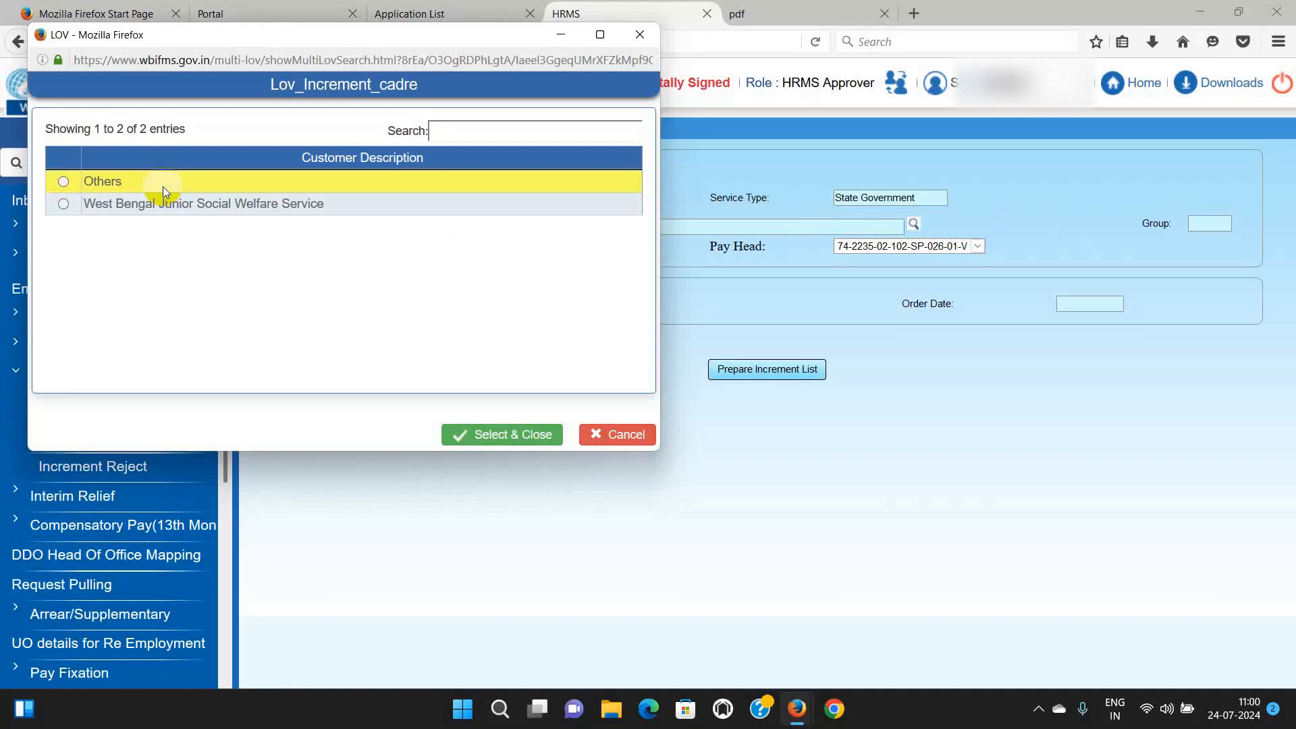
{"action": "left_click", "coordinate": [63, 183]}
{"action": "left_click", "coordinate": [501, 434]}
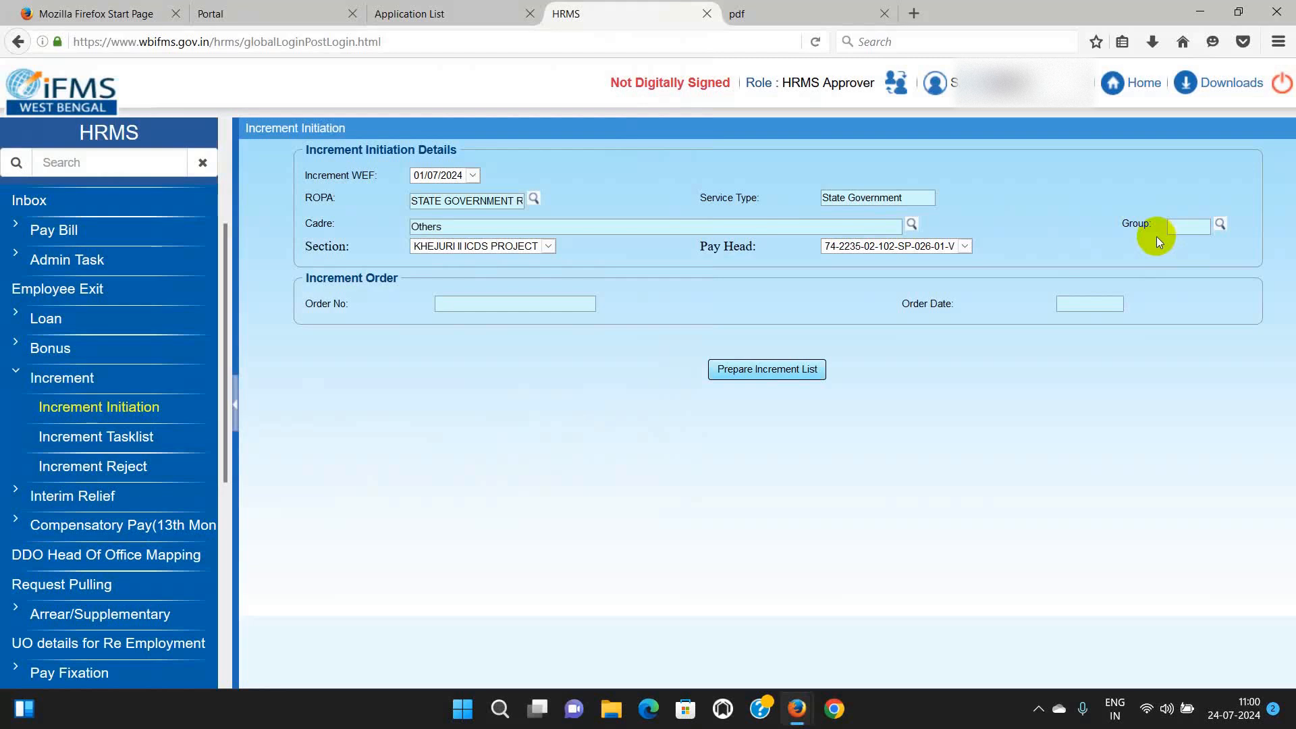
{"action": "left_click", "coordinate": [1220, 224]}
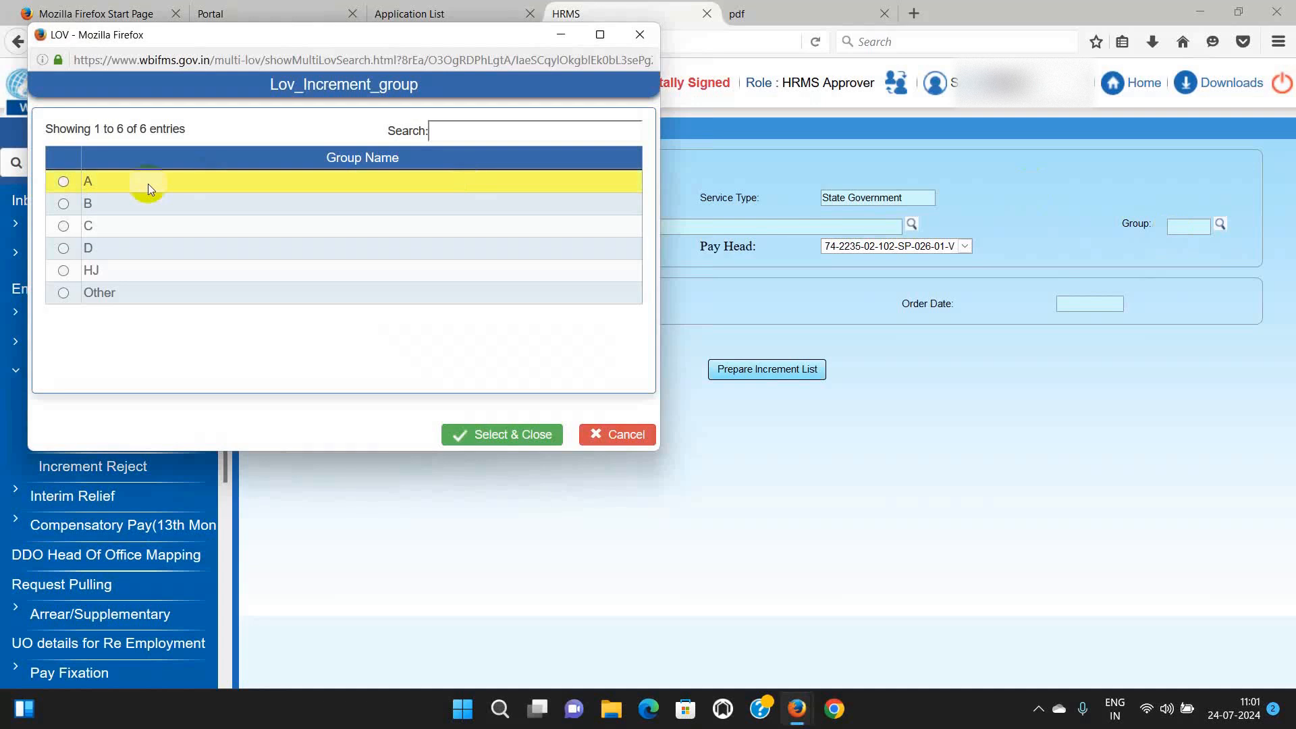
{"action": "left_click", "coordinate": [500, 437]}
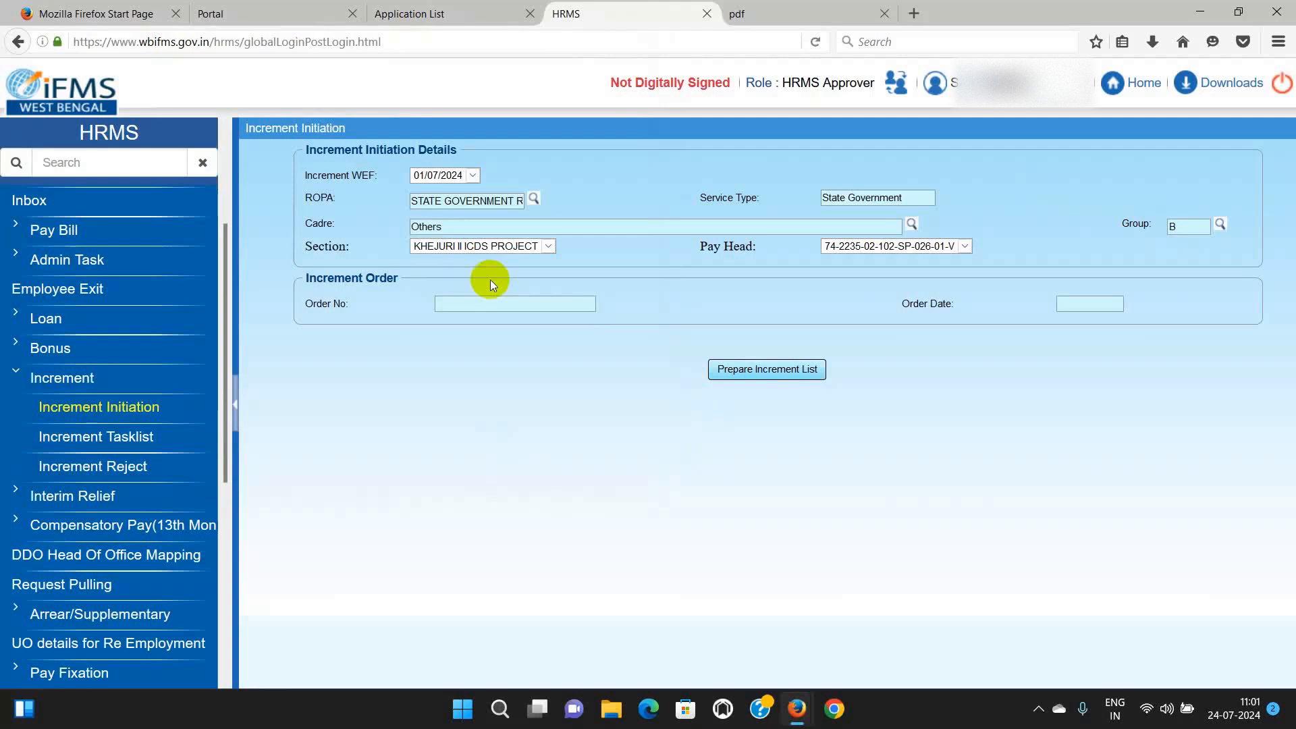
{"action": "left_click", "coordinate": [549, 252]}
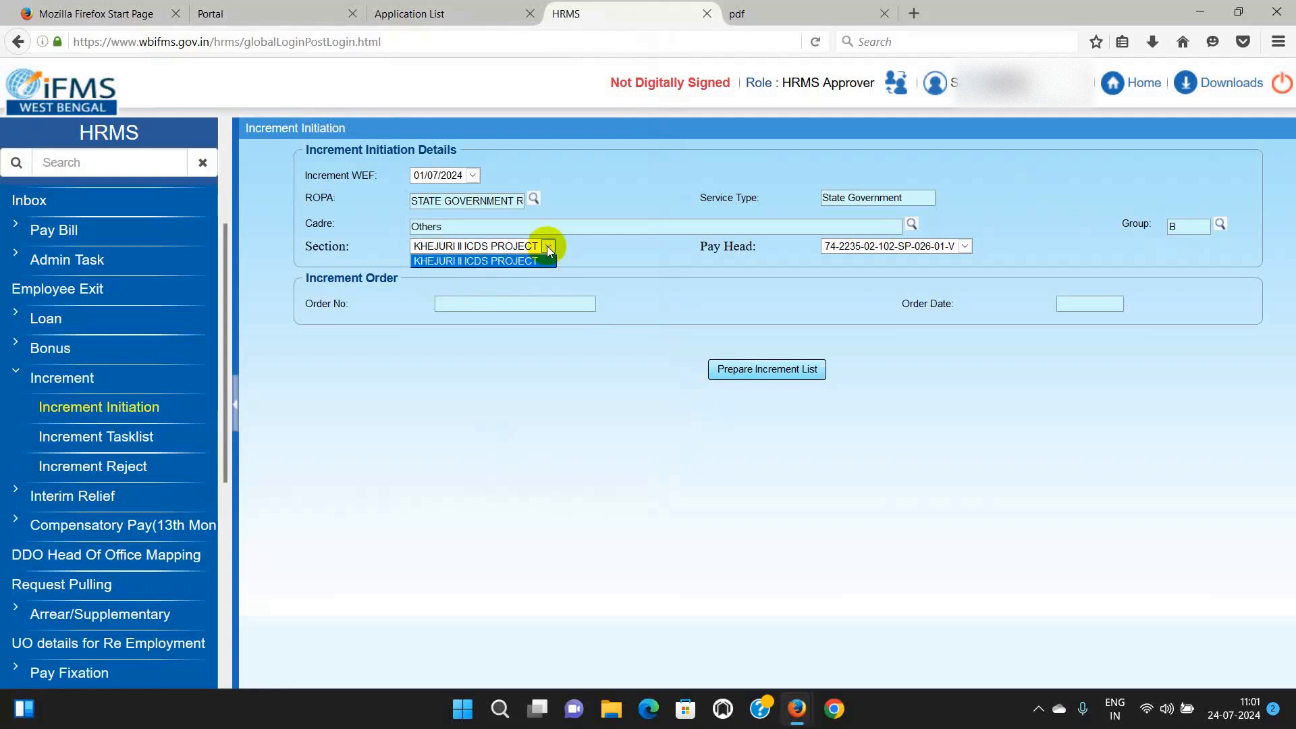
{"action": "left_click", "coordinate": [540, 261]}
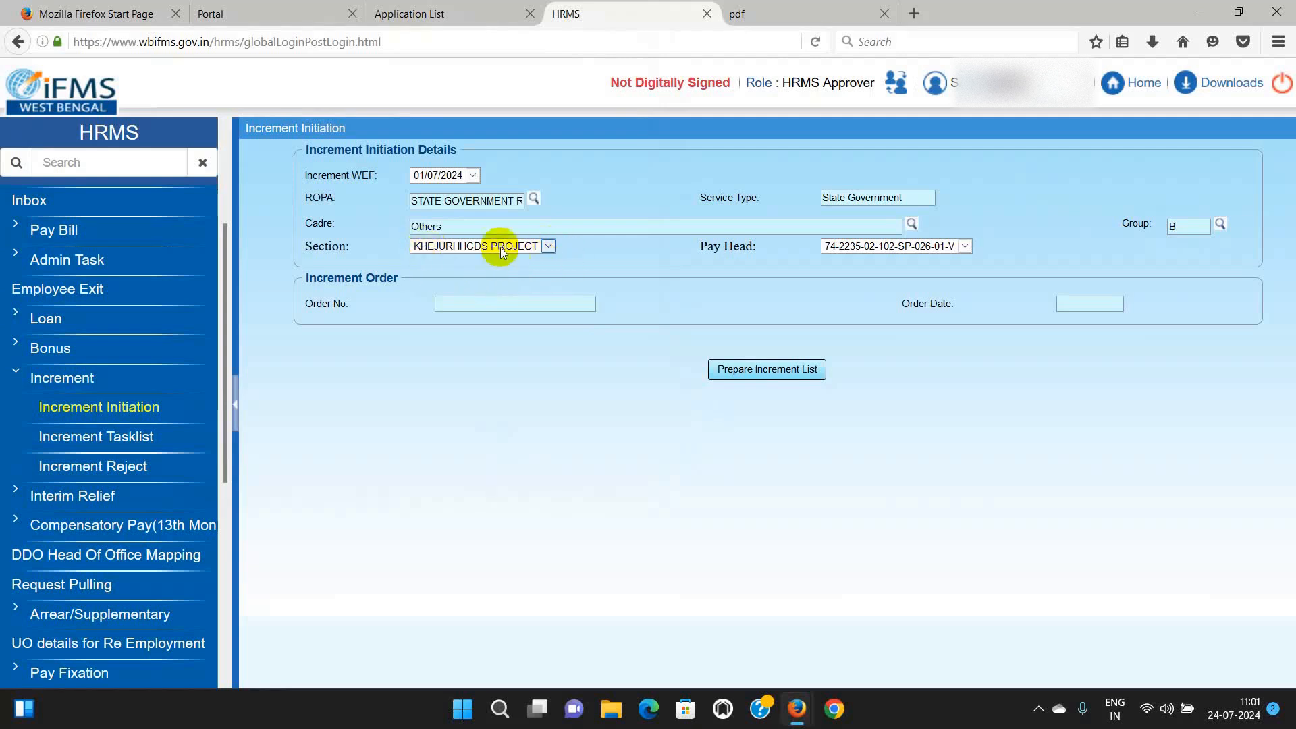
{"action": "left_click", "coordinate": [963, 247]}
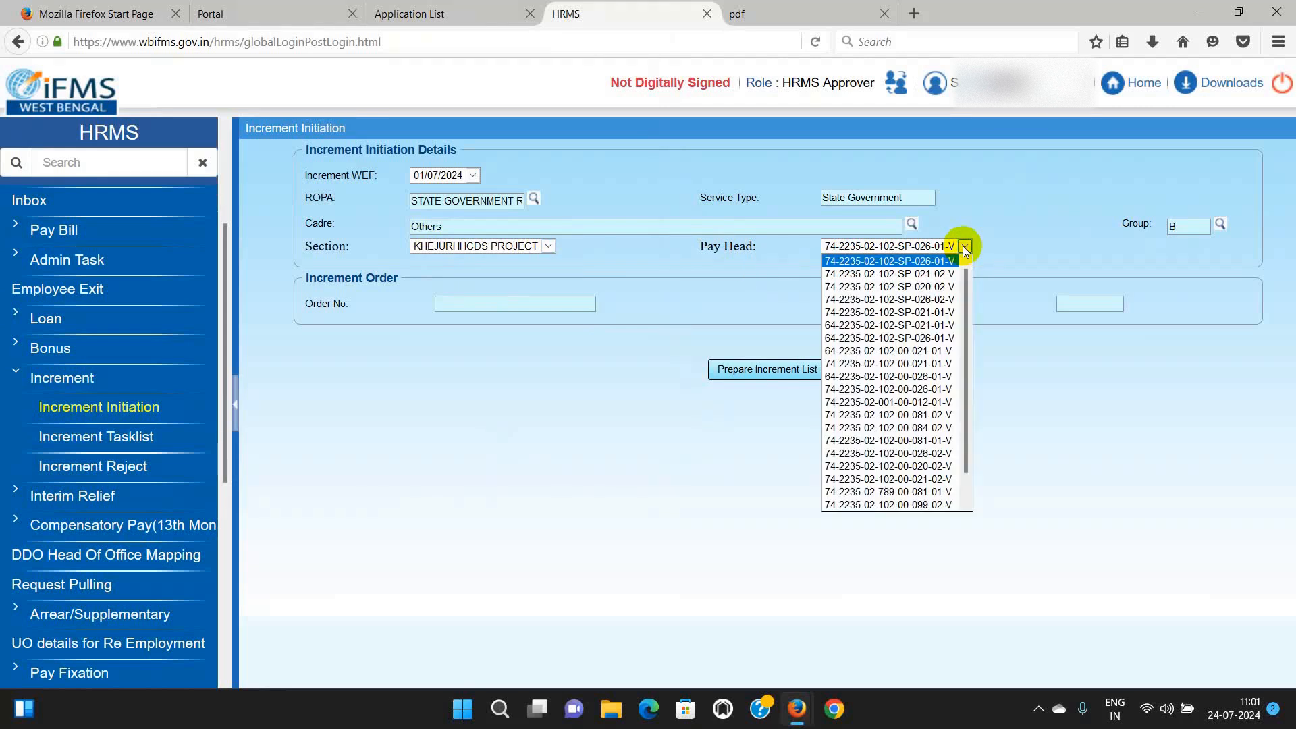
{"action": "left_click", "coordinate": [898, 402]}
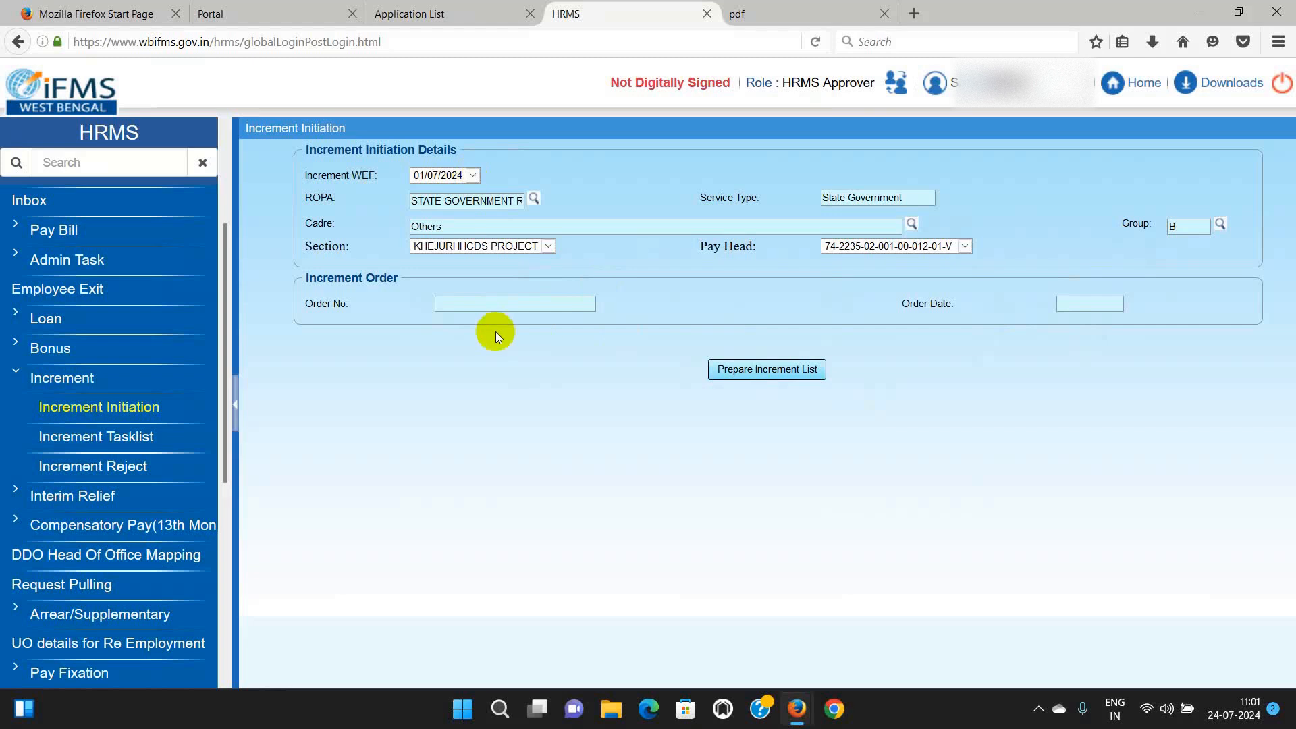
{"action": "left_click", "coordinate": [750, 371]}
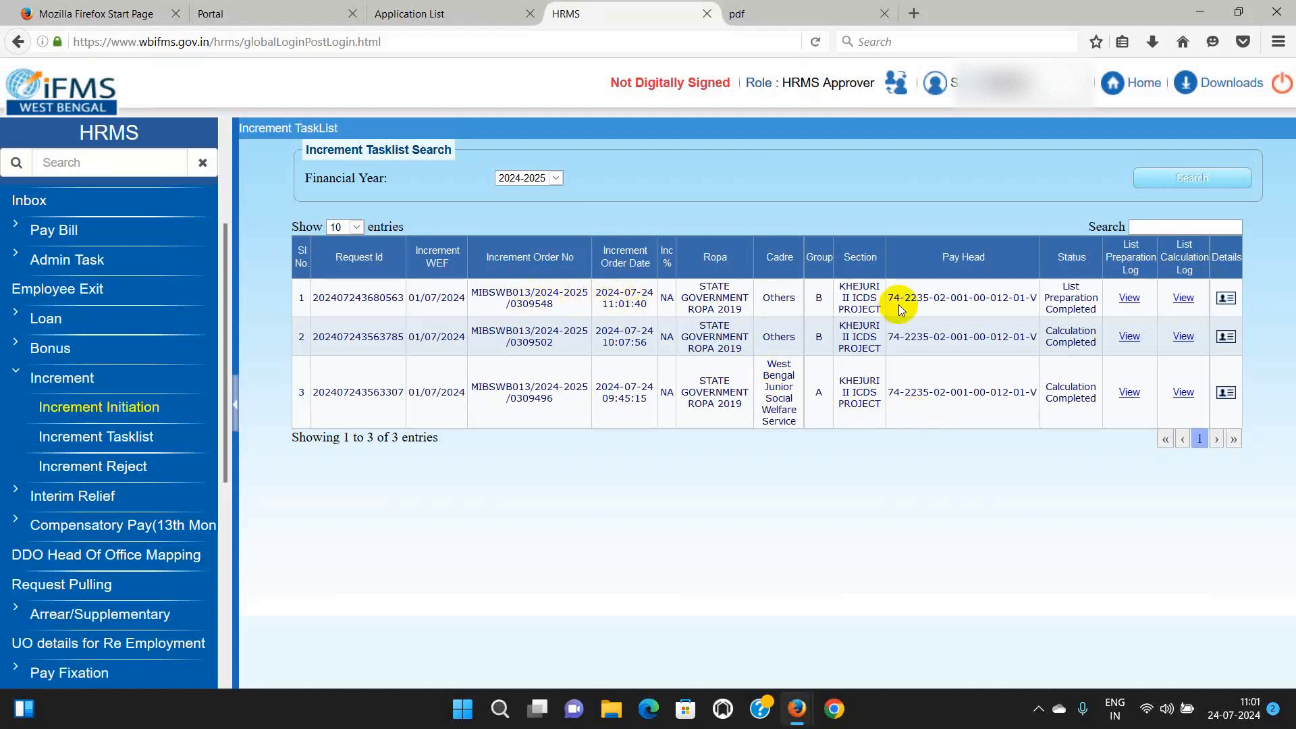
{"action": "left_click", "coordinate": [1236, 710]}
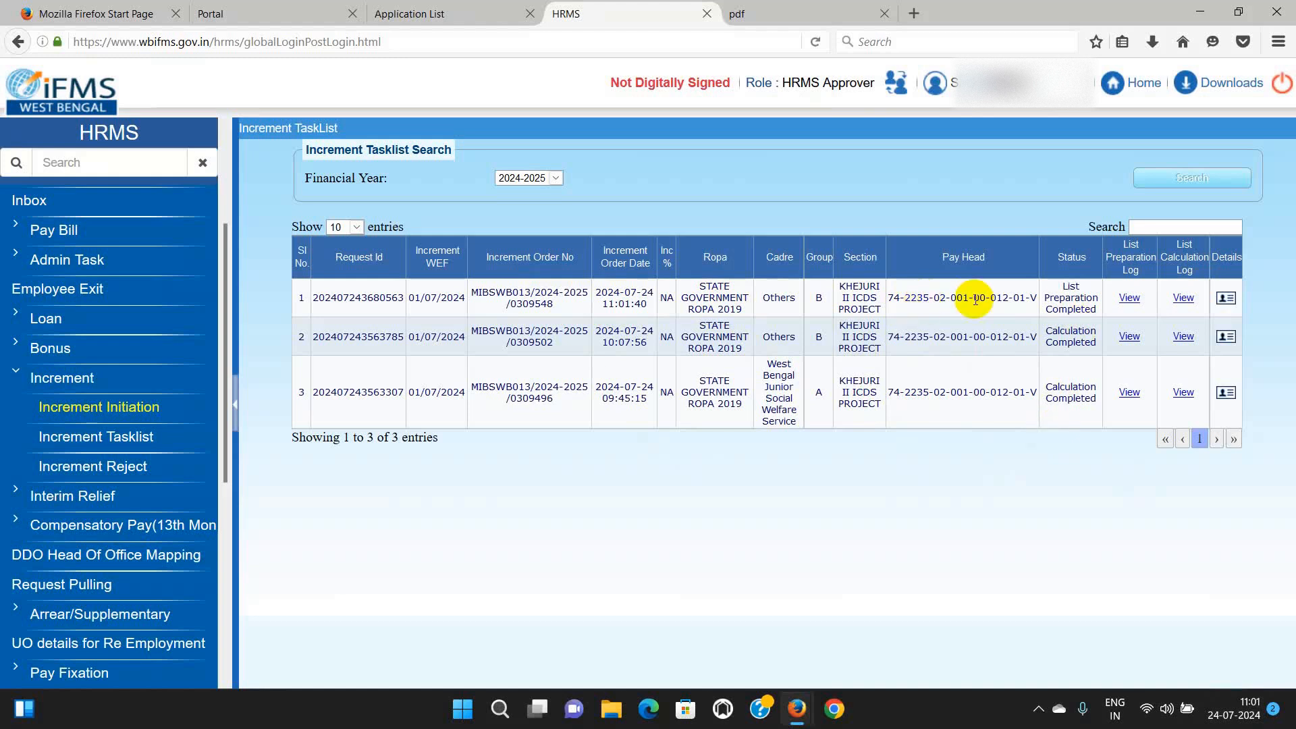
Review the list preparation log and the list calculation log of the first request in the increment tasklist.
{"action": "left_click", "coordinate": [1130, 299]}
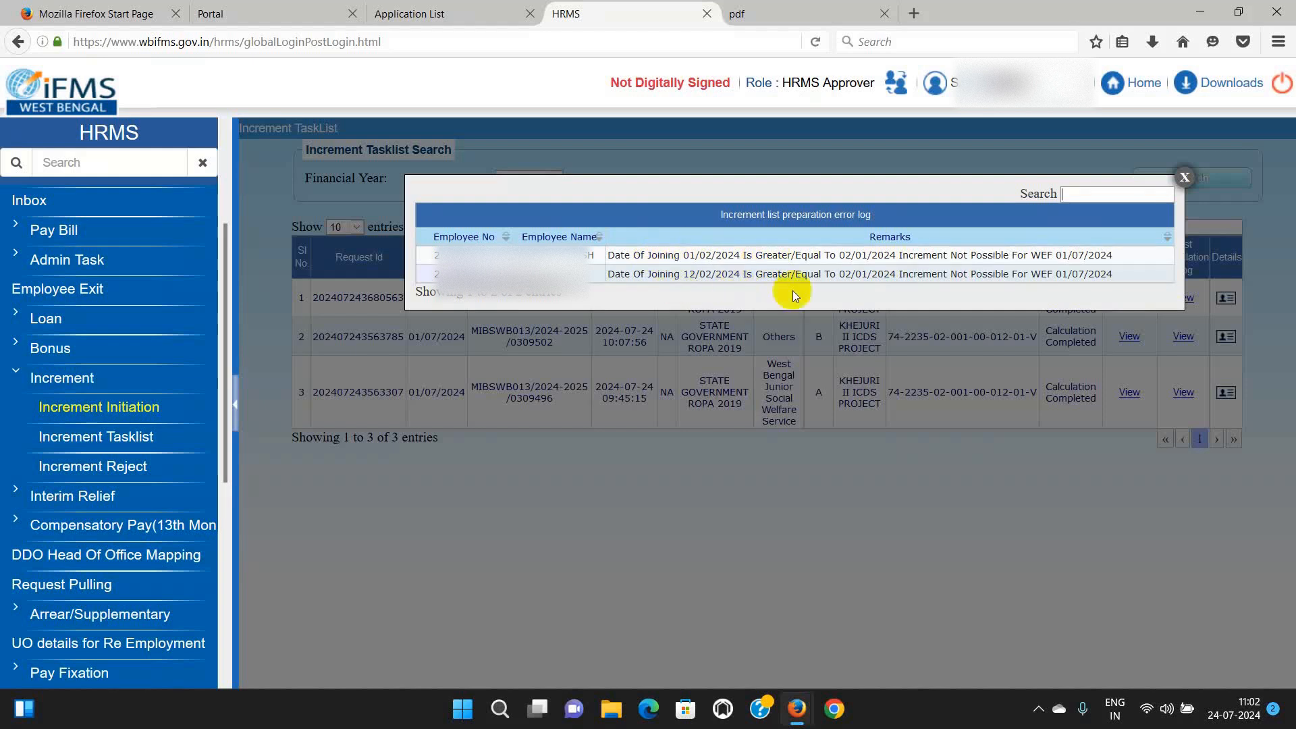
{"action": "left_click", "coordinate": [1184, 177]}
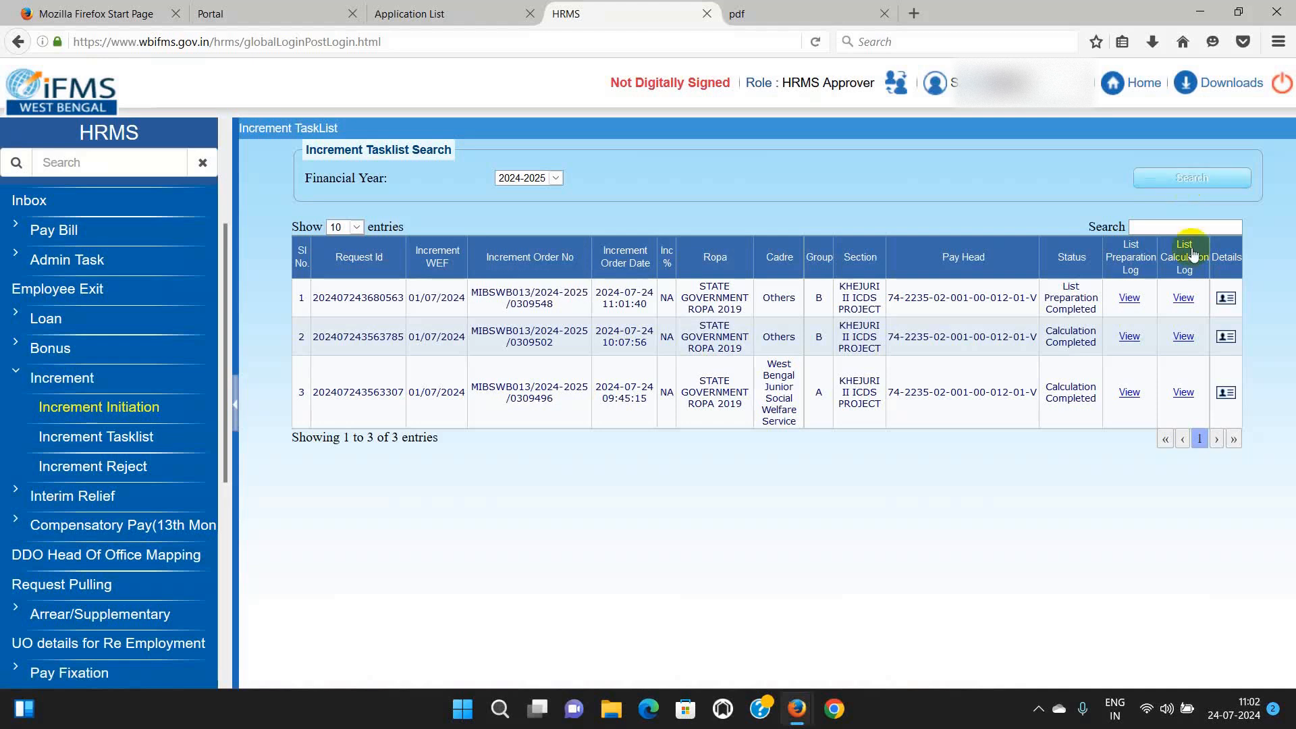
{"action": "left_click", "coordinate": [1183, 297]}
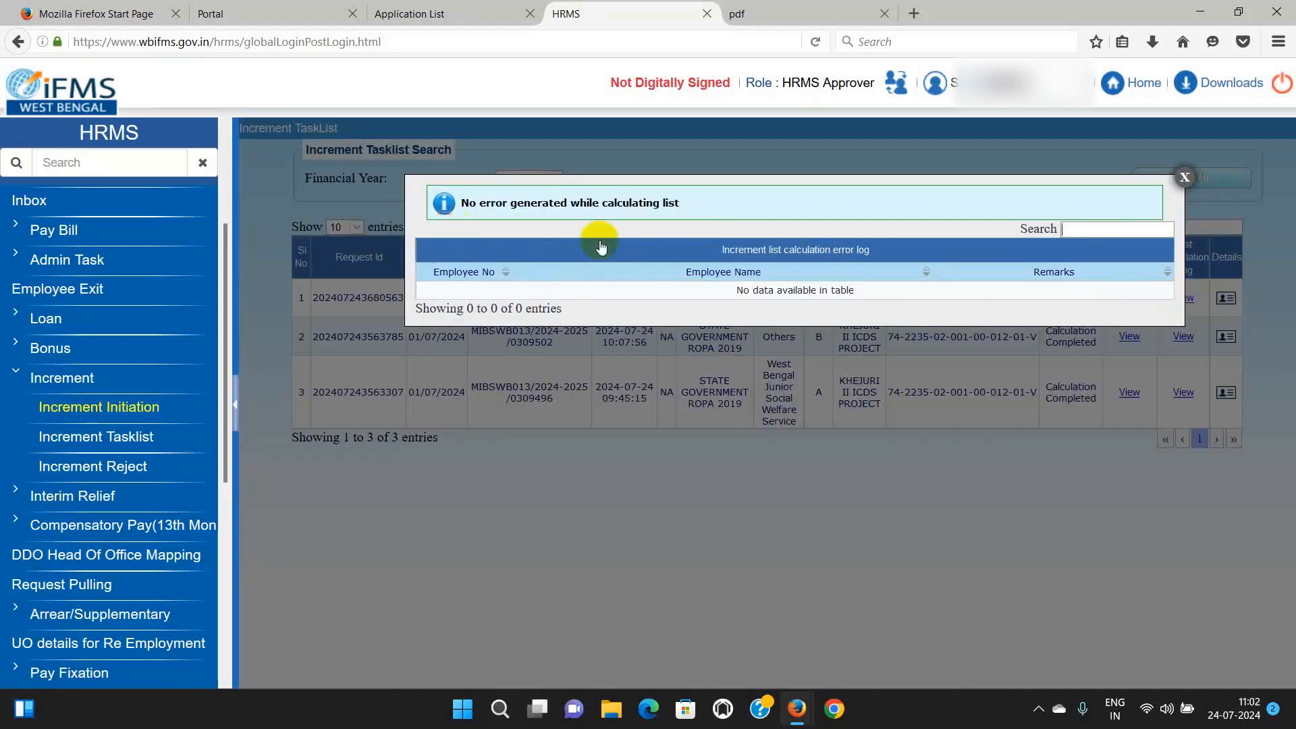
{"action": "left_click", "coordinate": [1184, 178]}
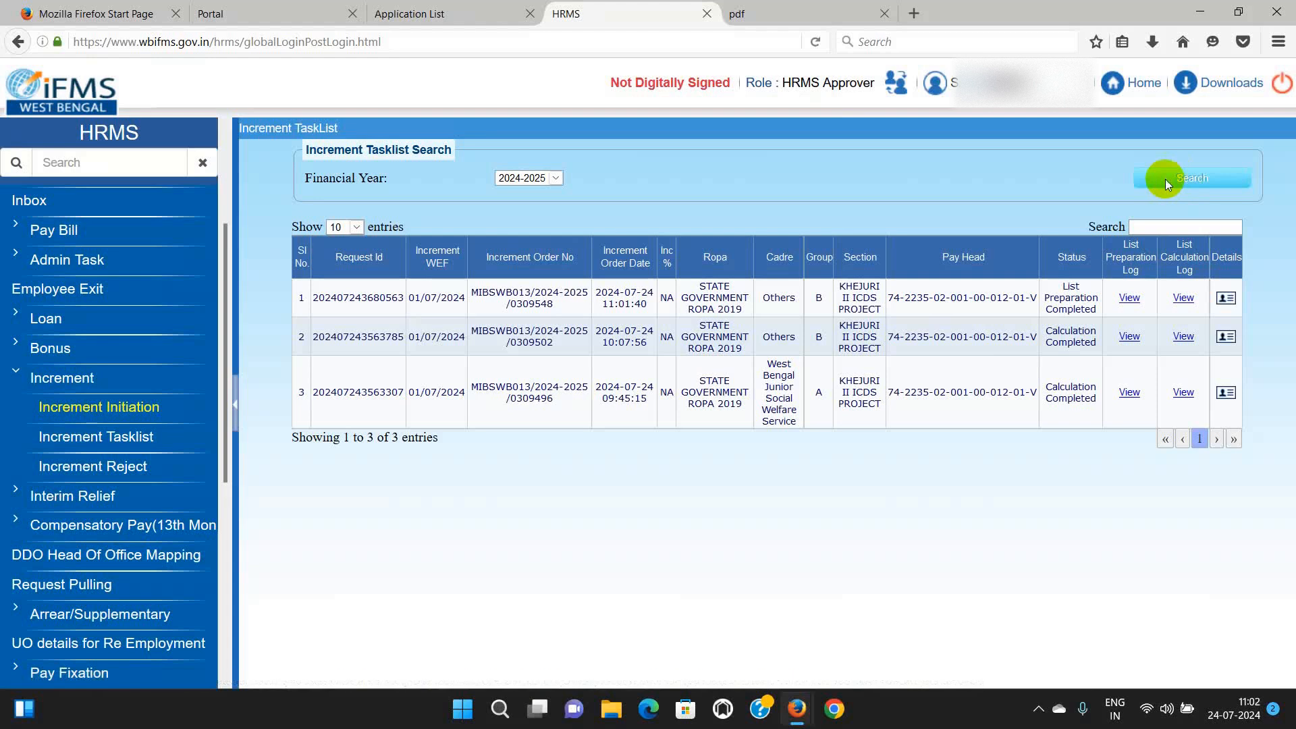
Open the details of the first request and exclude the second employee from its increment list.
{"action": "left_click", "coordinate": [1220, 295]}
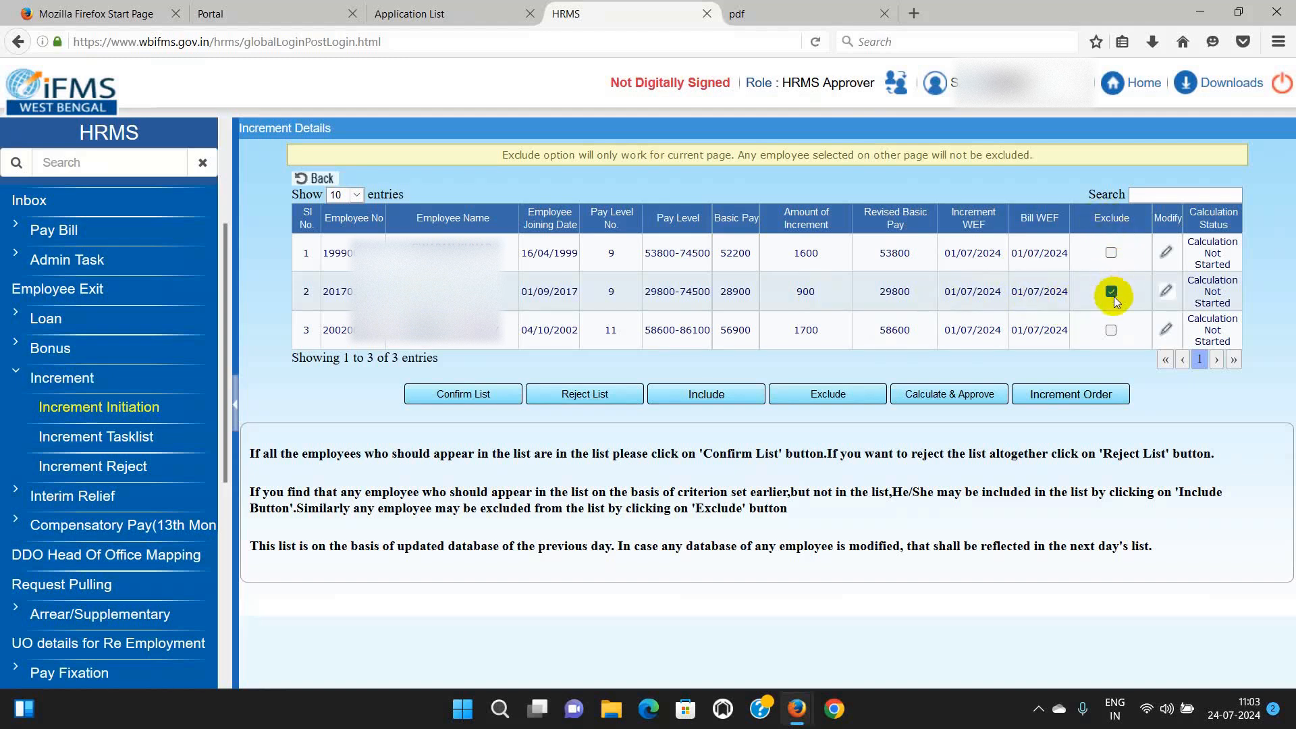
{"action": "left_click", "coordinate": [829, 396]}
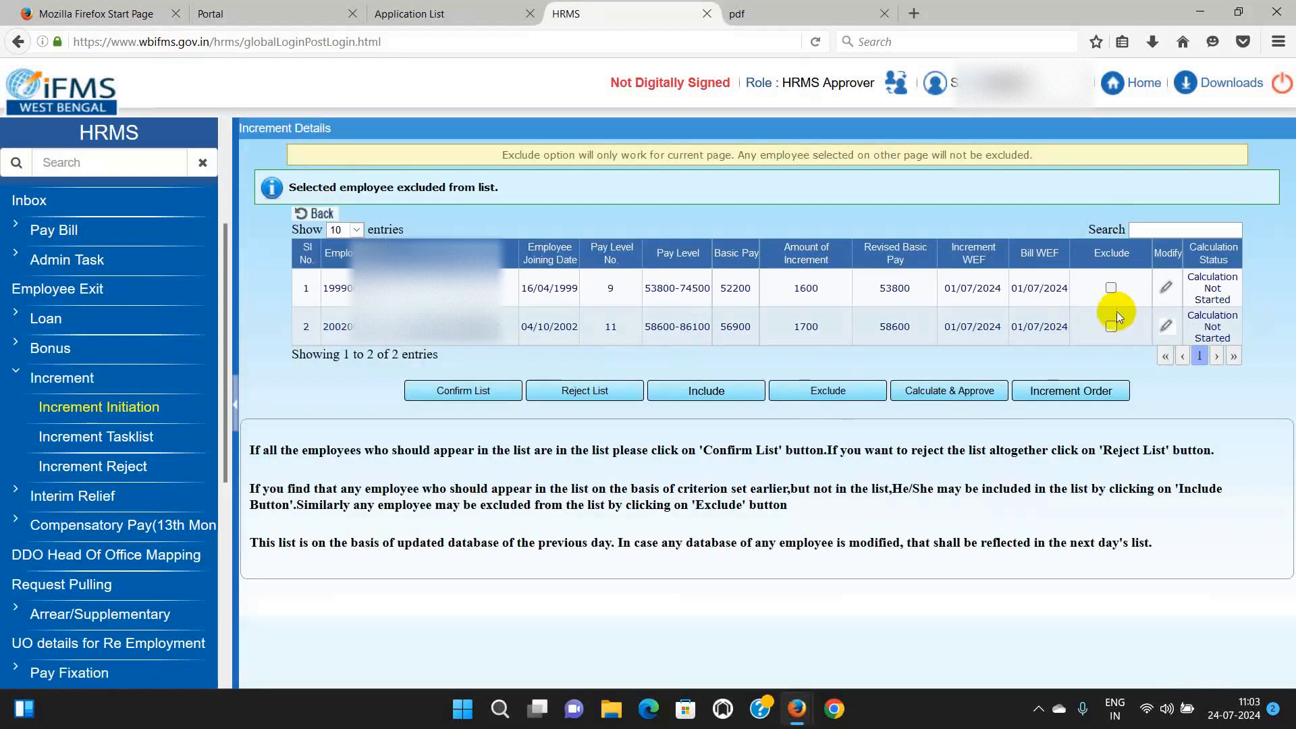
View the form for including an employee, close it without adding anyone, and confirm the increment list.
{"action": "left_click", "coordinate": [712, 390]}
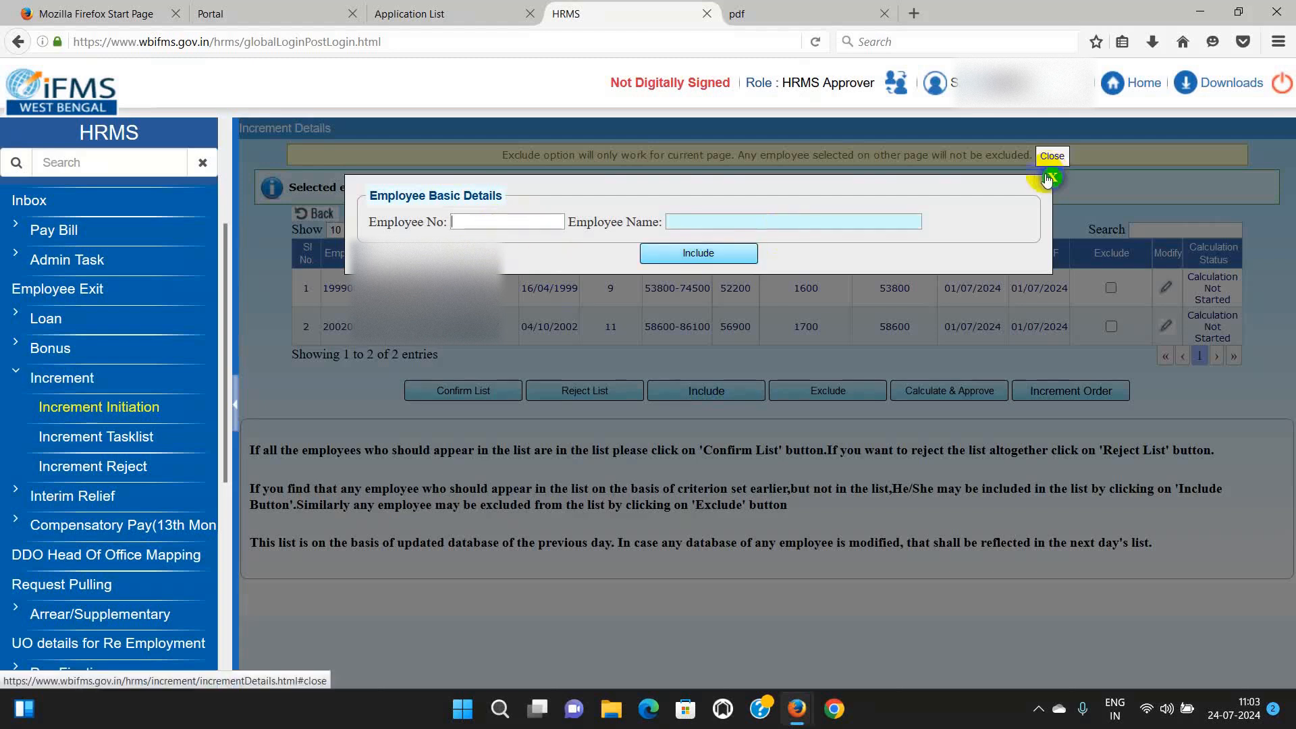
{"action": "left_click", "coordinate": [1047, 178]}
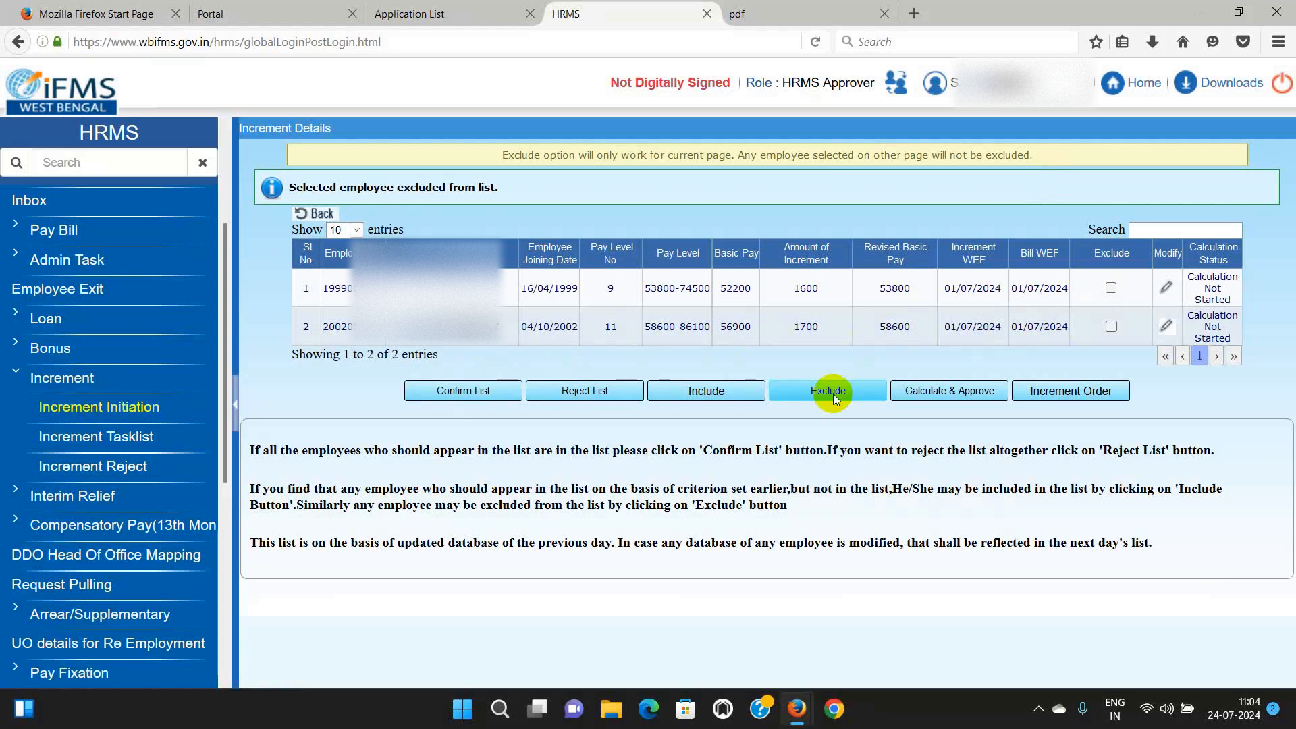
{"action": "left_click", "coordinate": [452, 391]}
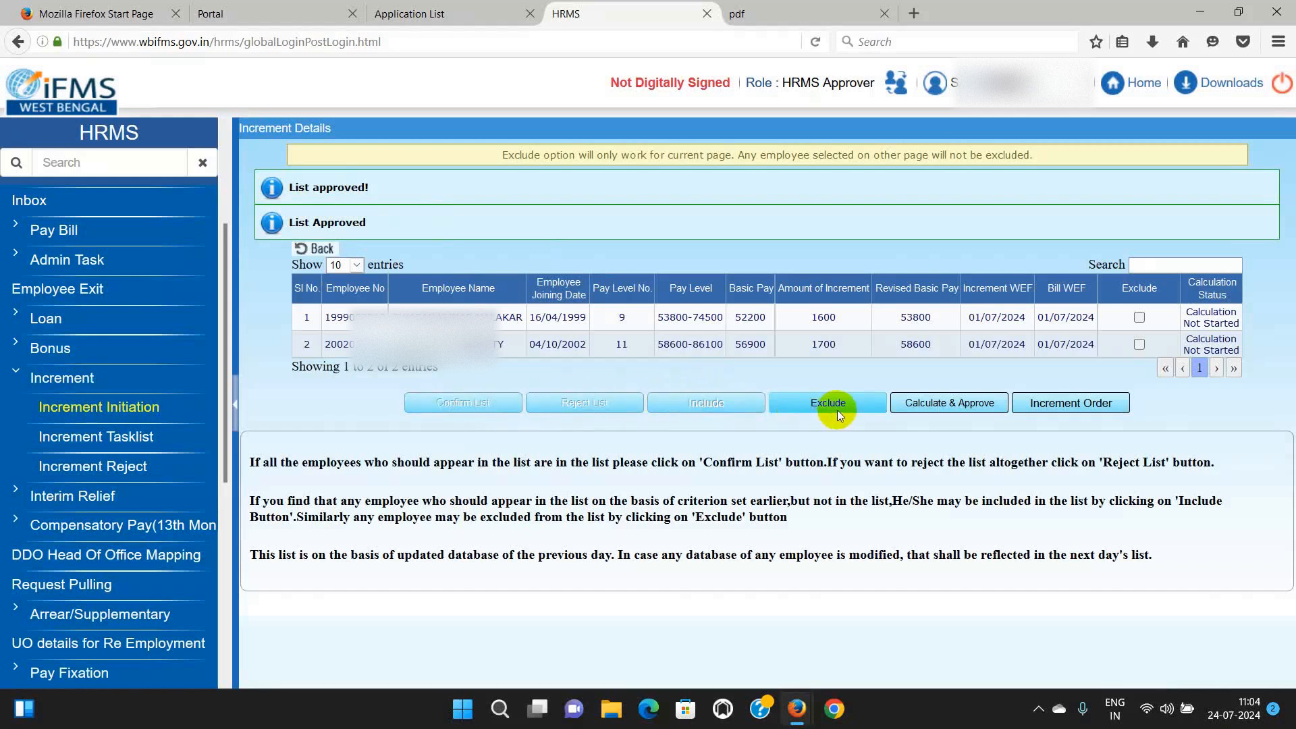
Calculate and approve the increments of the employees in the confirmed list, accepting that this cannot be reverted.
{"action": "left_click", "coordinate": [1139, 317]}
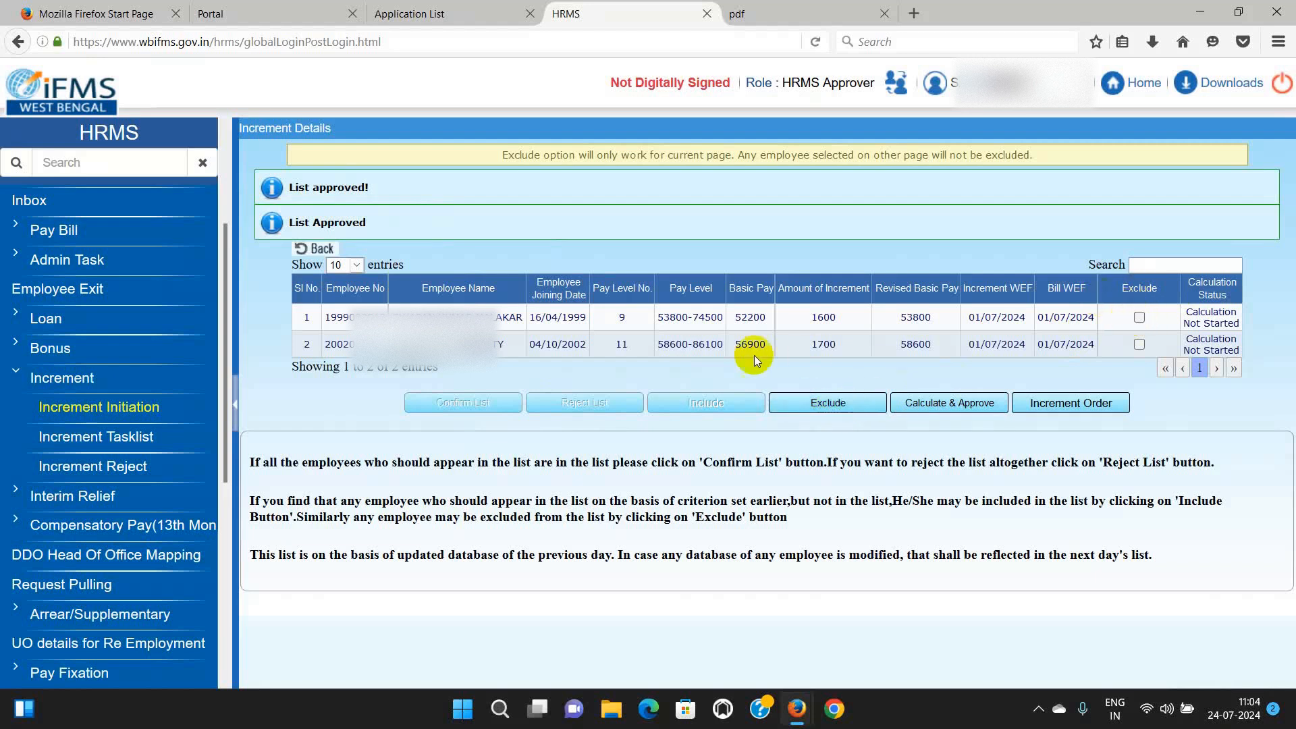
{"action": "left_click", "coordinate": [952, 403]}
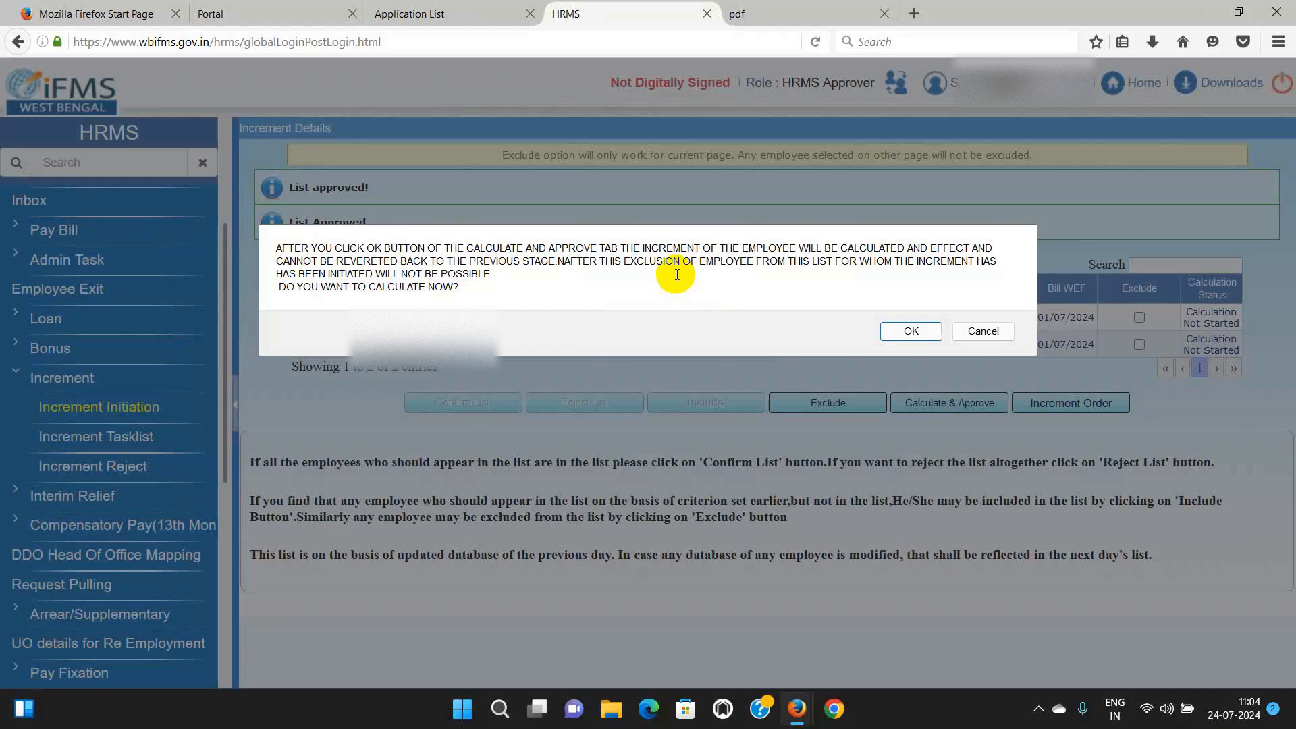
{"action": "left_click", "coordinate": [906, 333]}
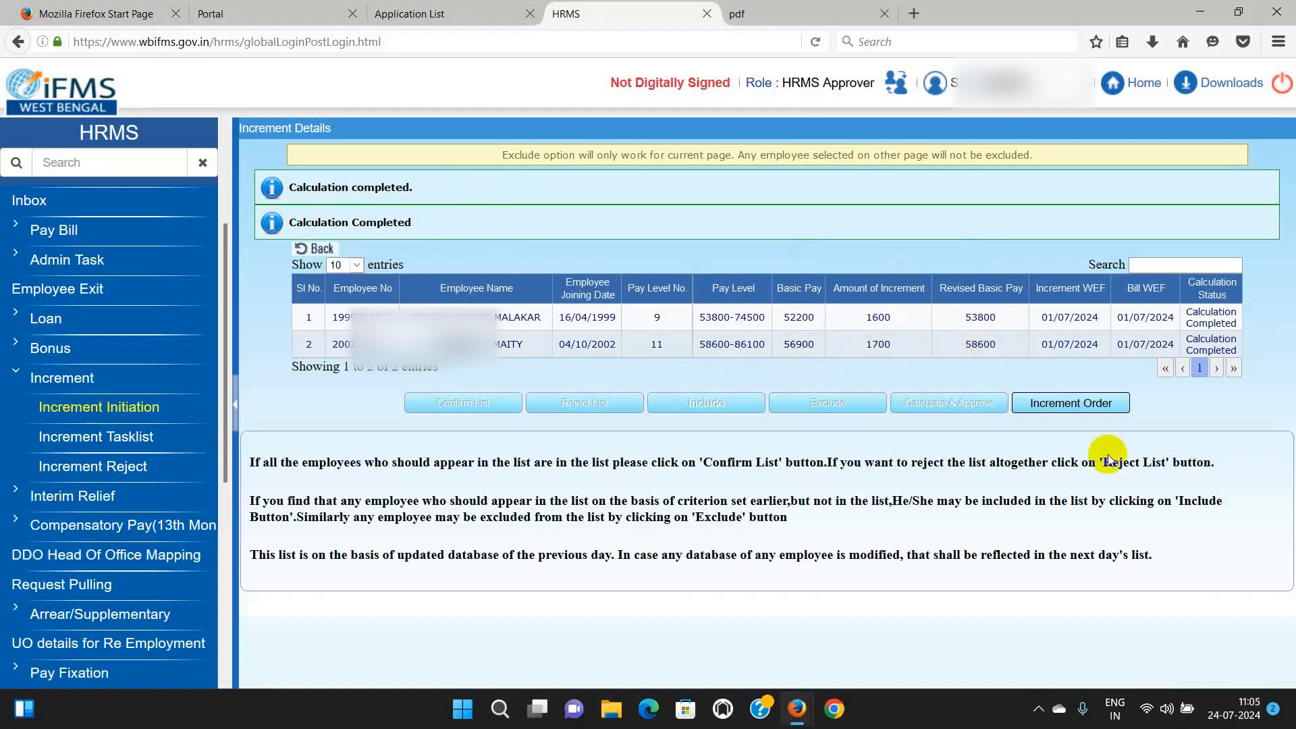
Open the pay matrix on page 9 of ROPA_2019.pdf and compare it with the calculated increments in HRMS.
{"action": "left_click", "coordinate": [1259, 686]}
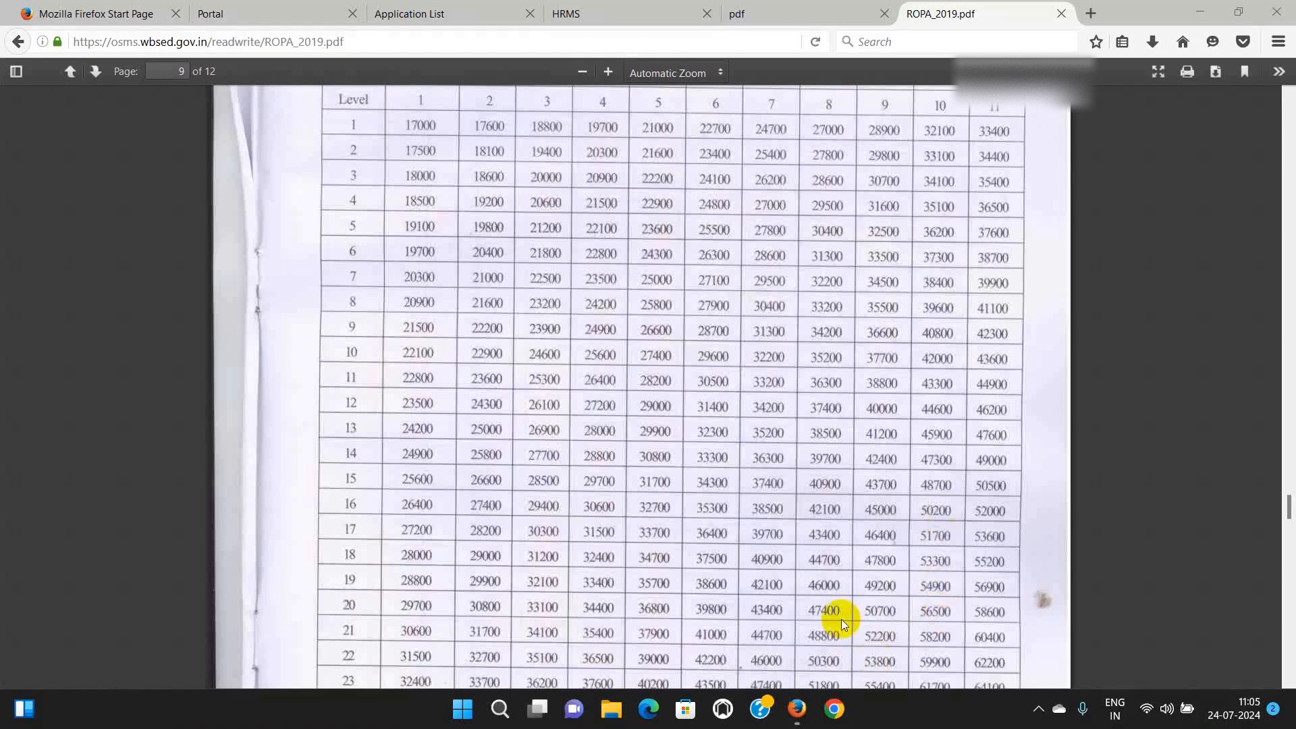
{"action": "left_click", "coordinate": [797, 706]}
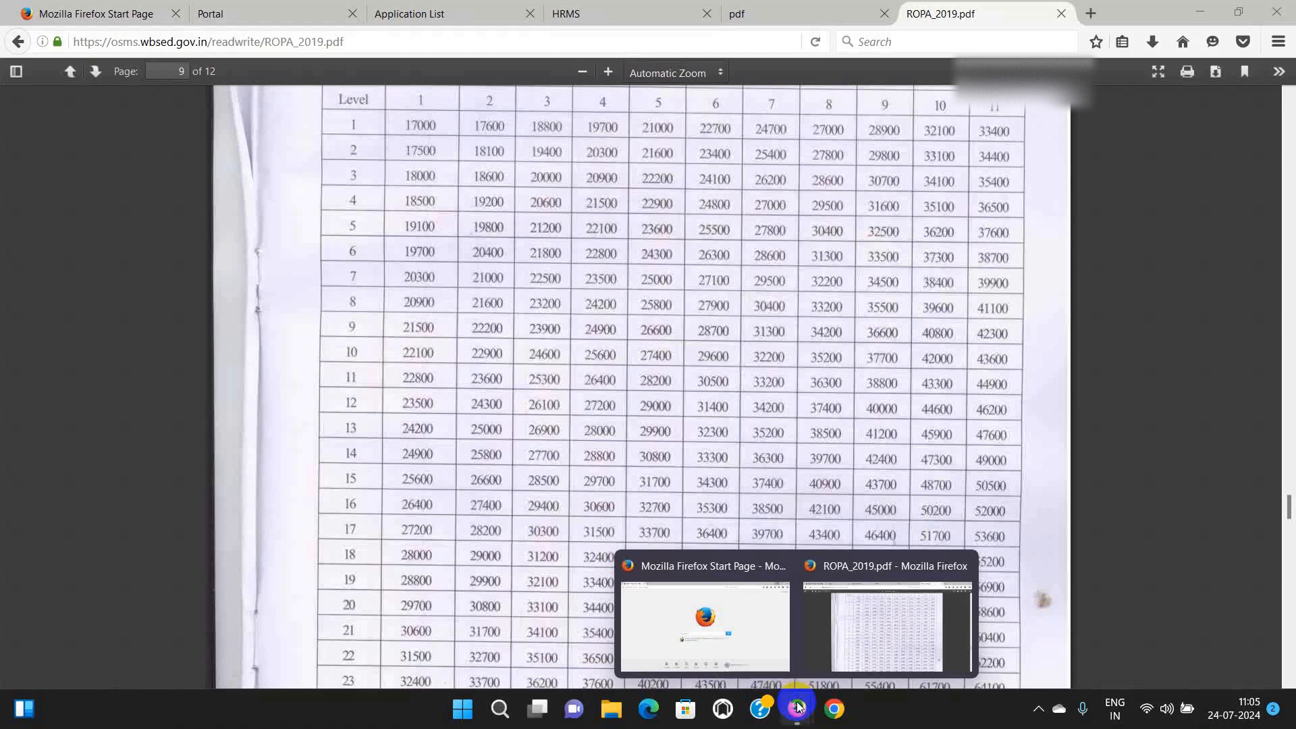
{"action": "left_click", "coordinate": [632, 16]}
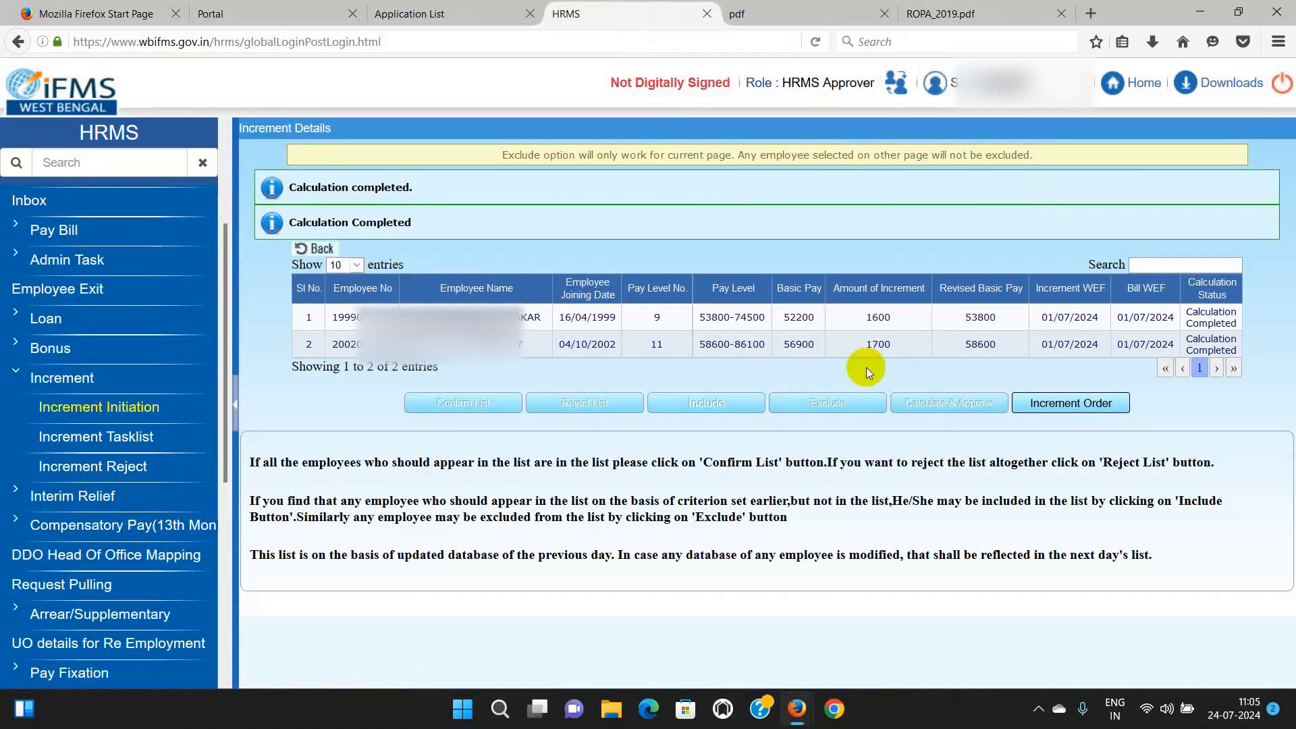
{"action": "left_click", "coordinate": [948, 13]}
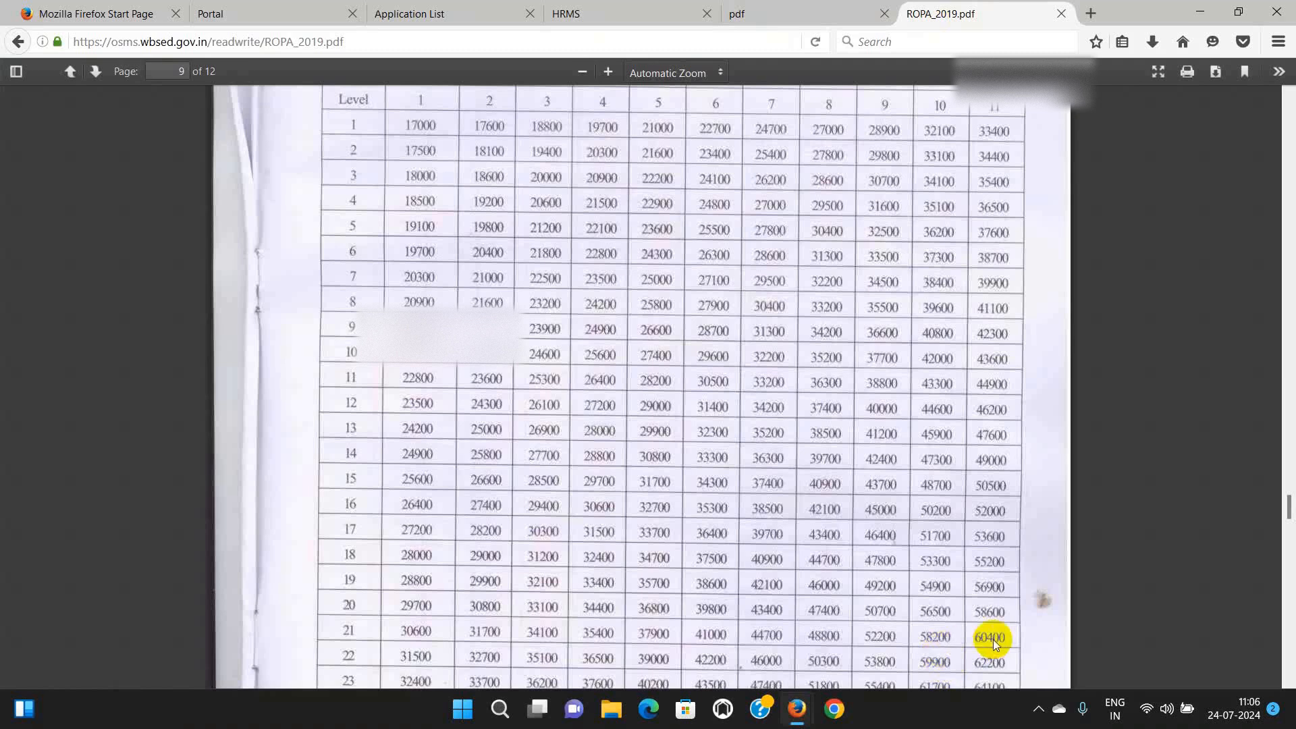
{"action": "left_click", "coordinate": [635, 15]}
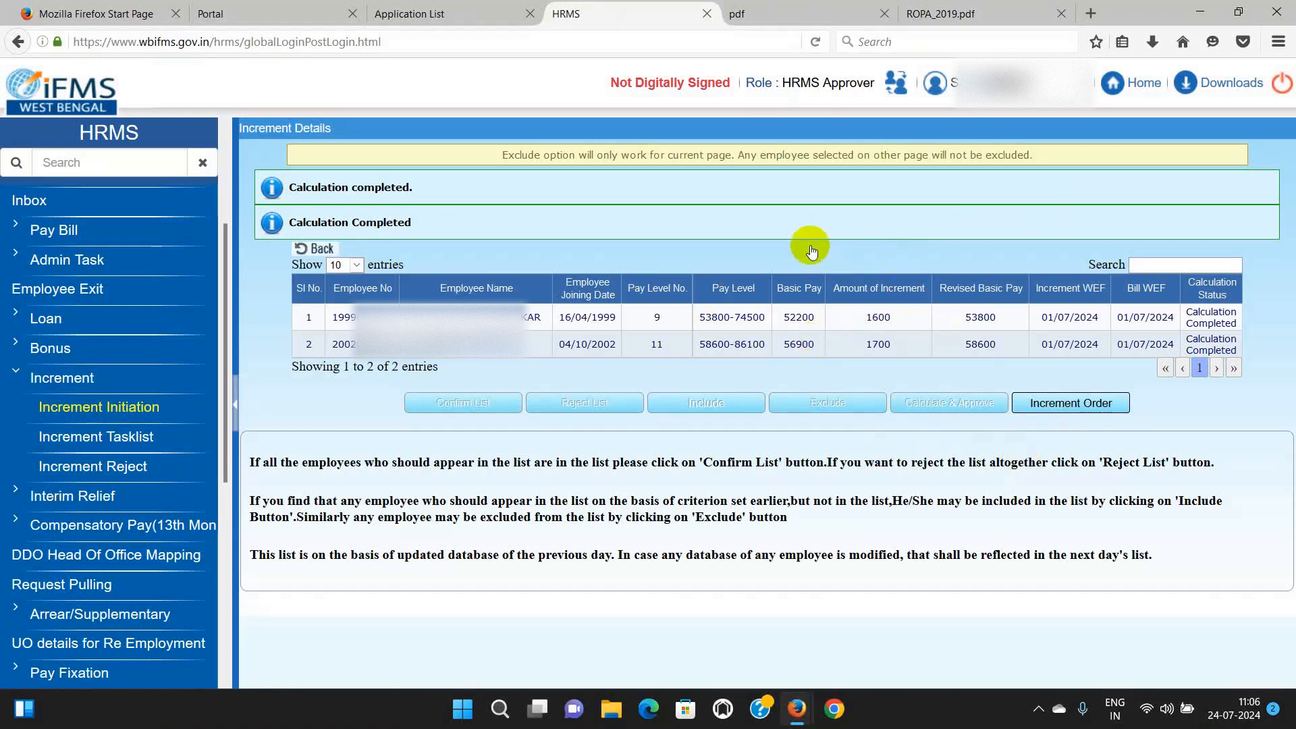
Examine the pay level columns and pay progression in the ROPA_2019.pdf matrix, then return to the increment details.
{"action": "left_click", "coordinate": [978, 17]}
{"action": "scroll", "coordinate": [776, 324], "scroll_direction": "down", "scroll_amount": 5}
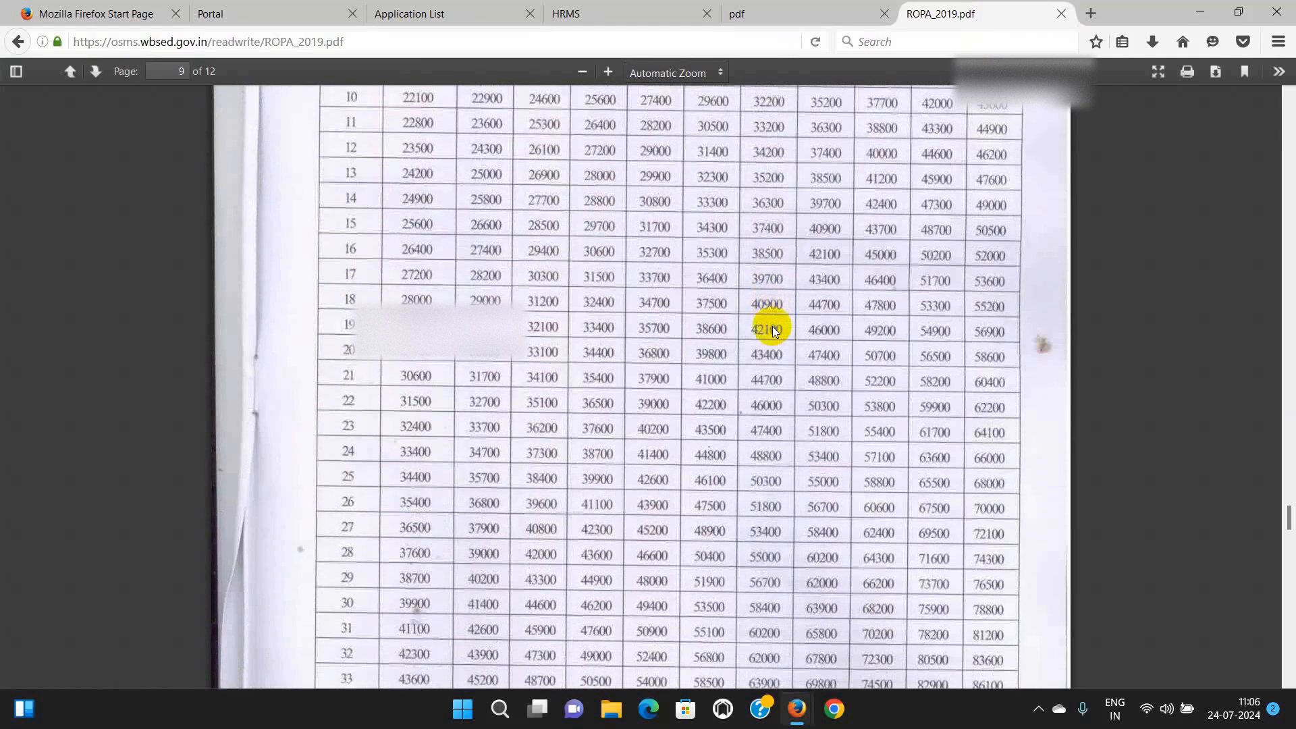
{"action": "scroll", "coordinate": [774, 328], "scroll_direction": "down", "scroll_amount": 3}
{"action": "scroll", "coordinate": [774, 329], "scroll_direction": "up", "scroll_amount": 2}
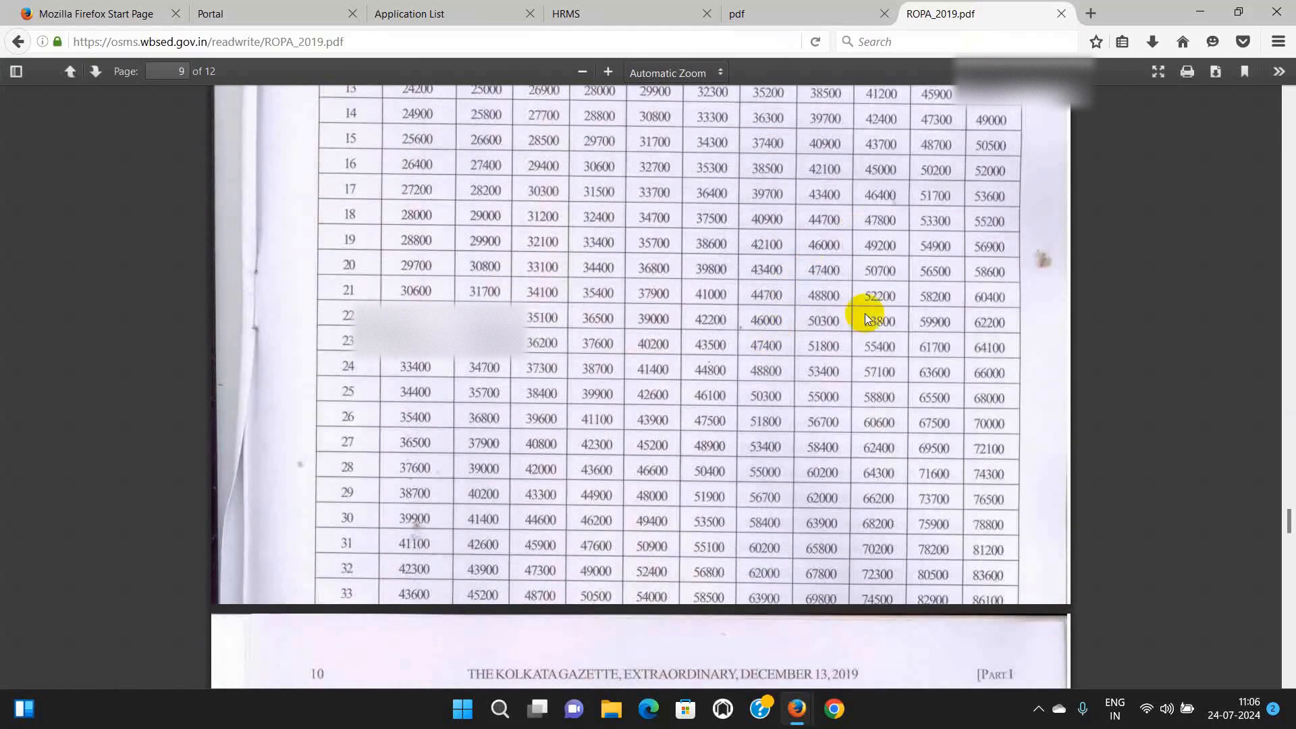
{"action": "scroll", "coordinate": [831, 364], "scroll_direction": "up", "scroll_amount": 6}
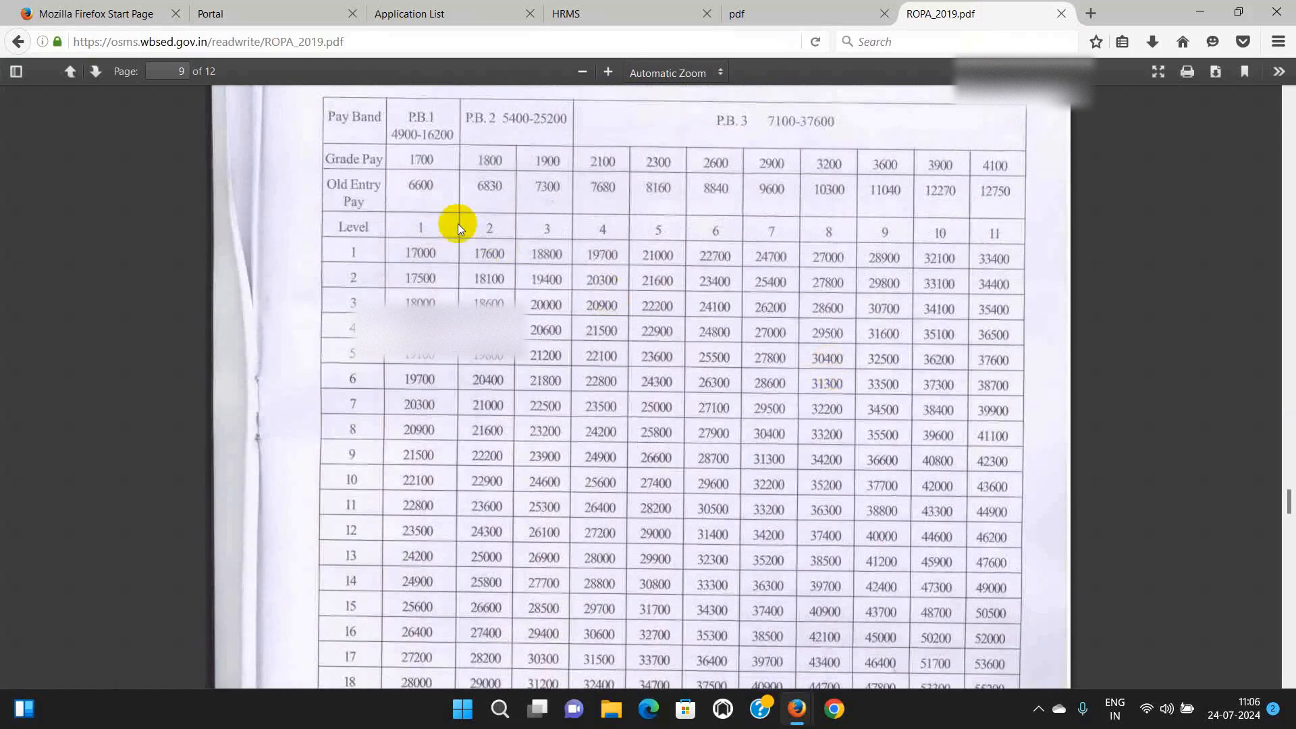
{"action": "scroll", "coordinate": [995, 233], "scroll_direction": "down", "scroll_amount": 5}
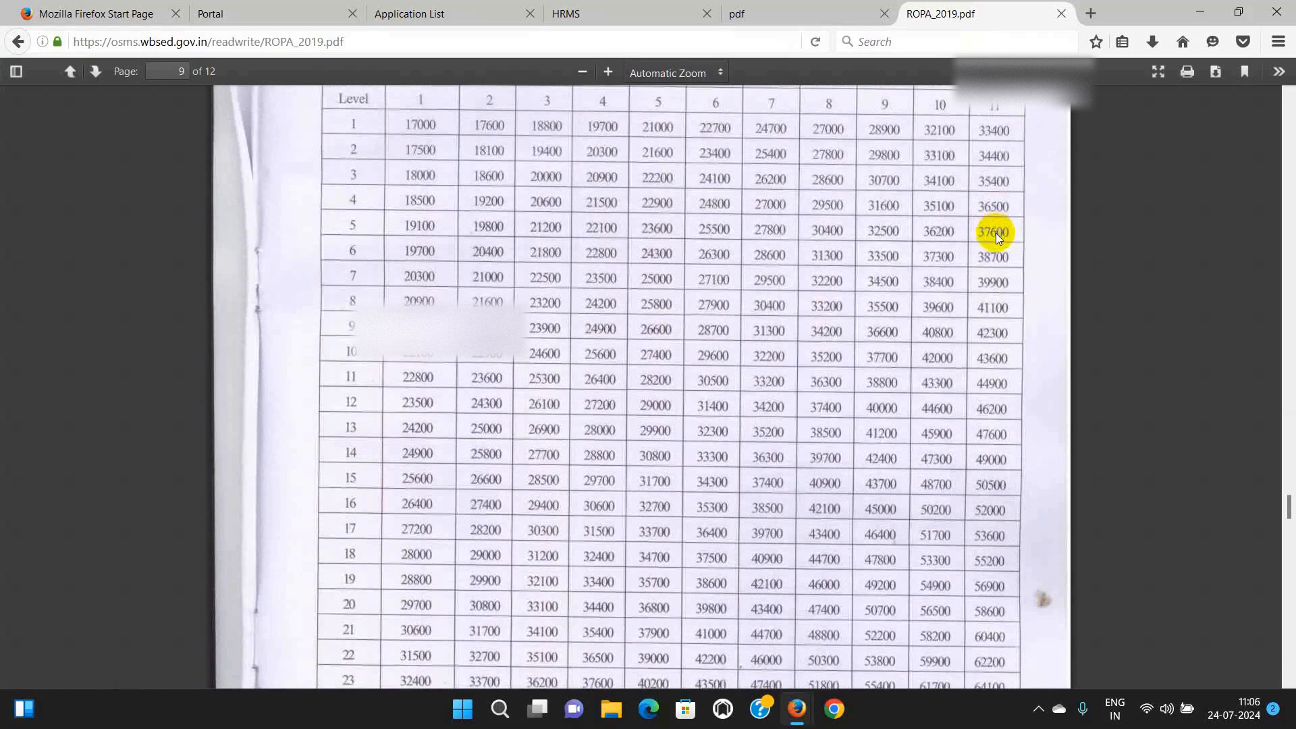
{"action": "scroll", "coordinate": [876, 314], "scroll_direction": "down", "scroll_amount": 1}
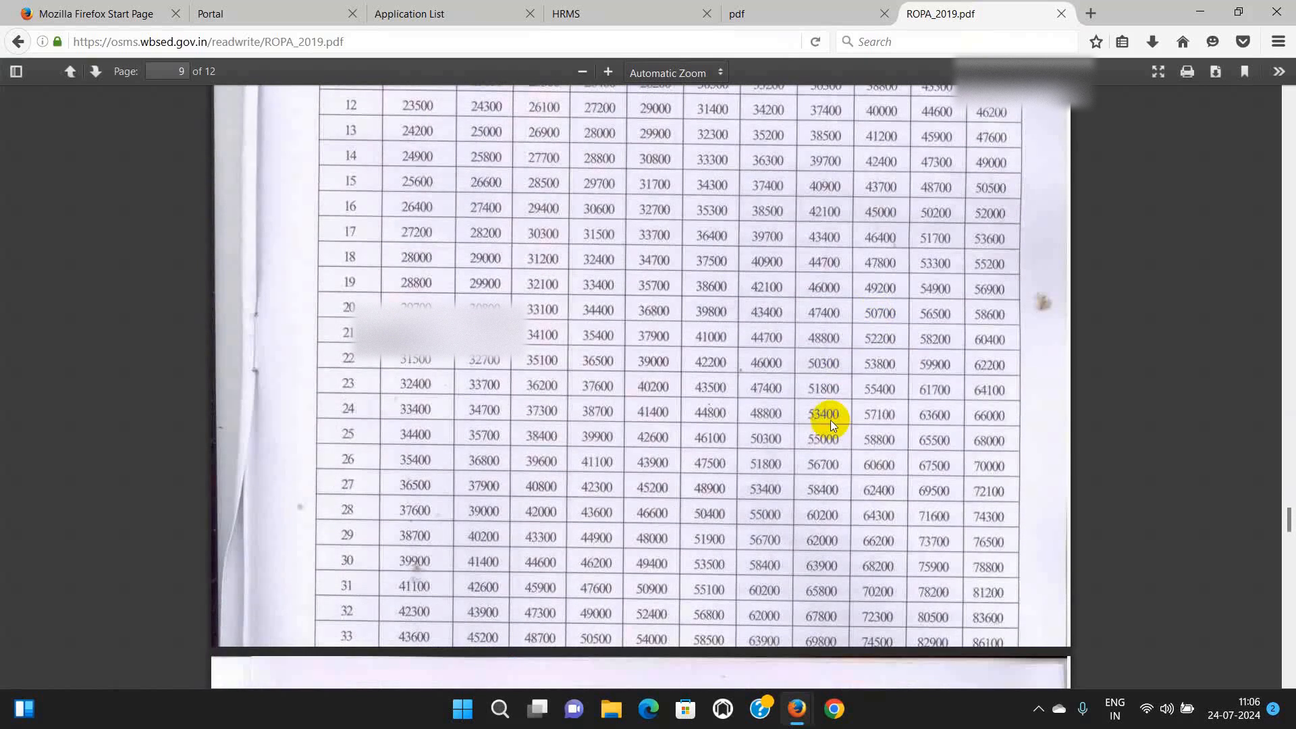
{"action": "scroll", "coordinate": [830, 448], "scroll_direction": "down", "scroll_amount": 3}
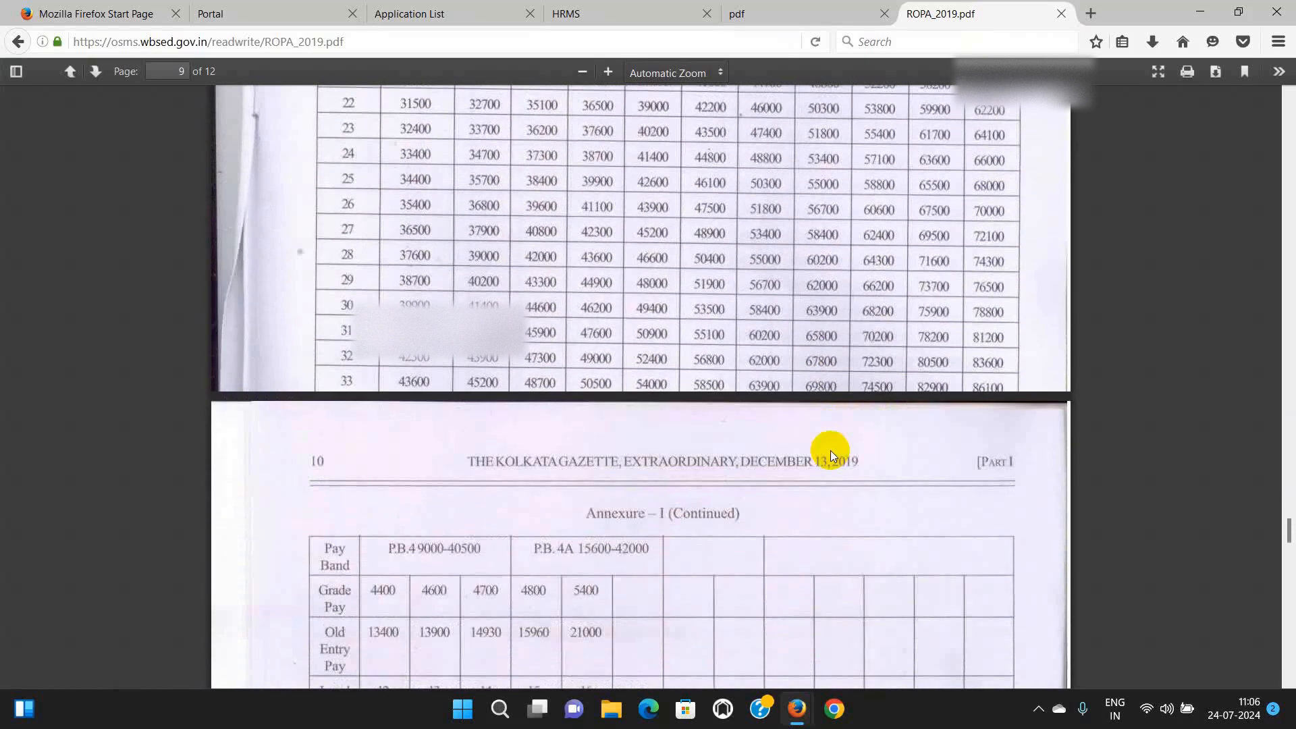
{"action": "scroll", "coordinate": [831, 451], "scroll_direction": "up", "scroll_amount": 2}
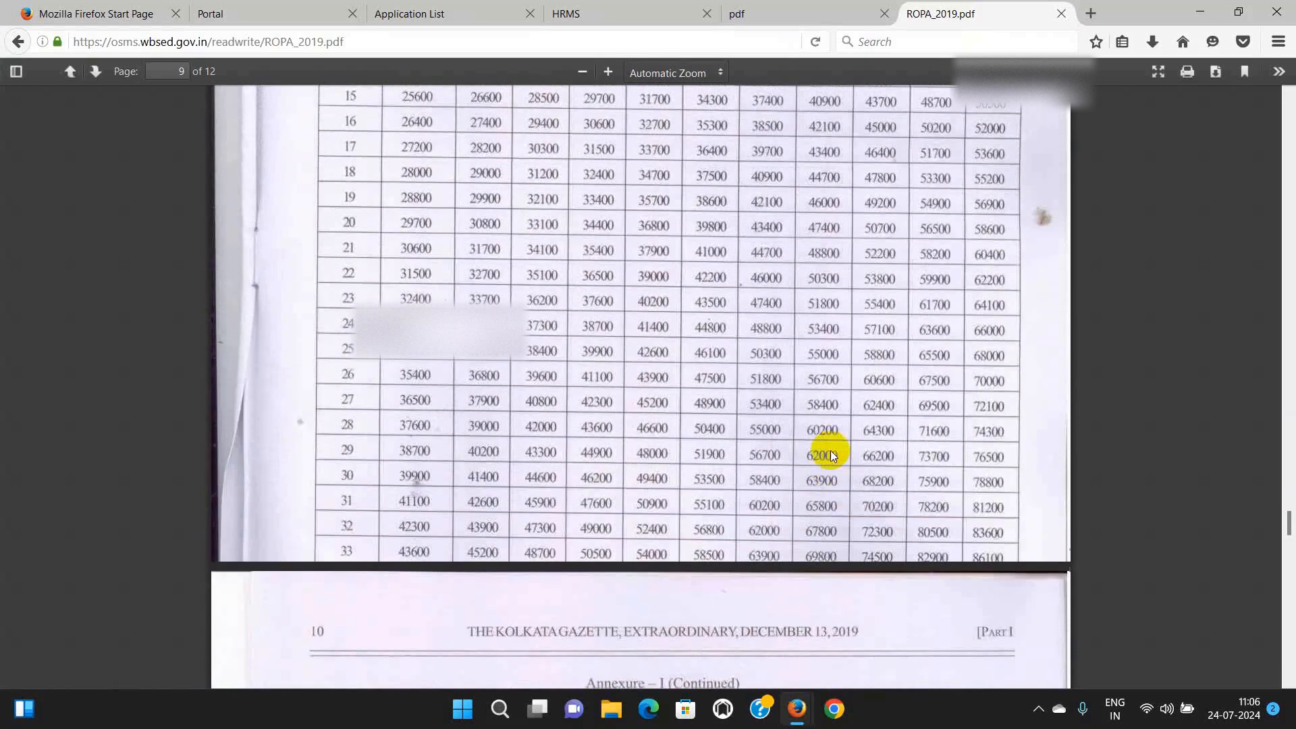
{"action": "left_click", "coordinate": [594, 12]}
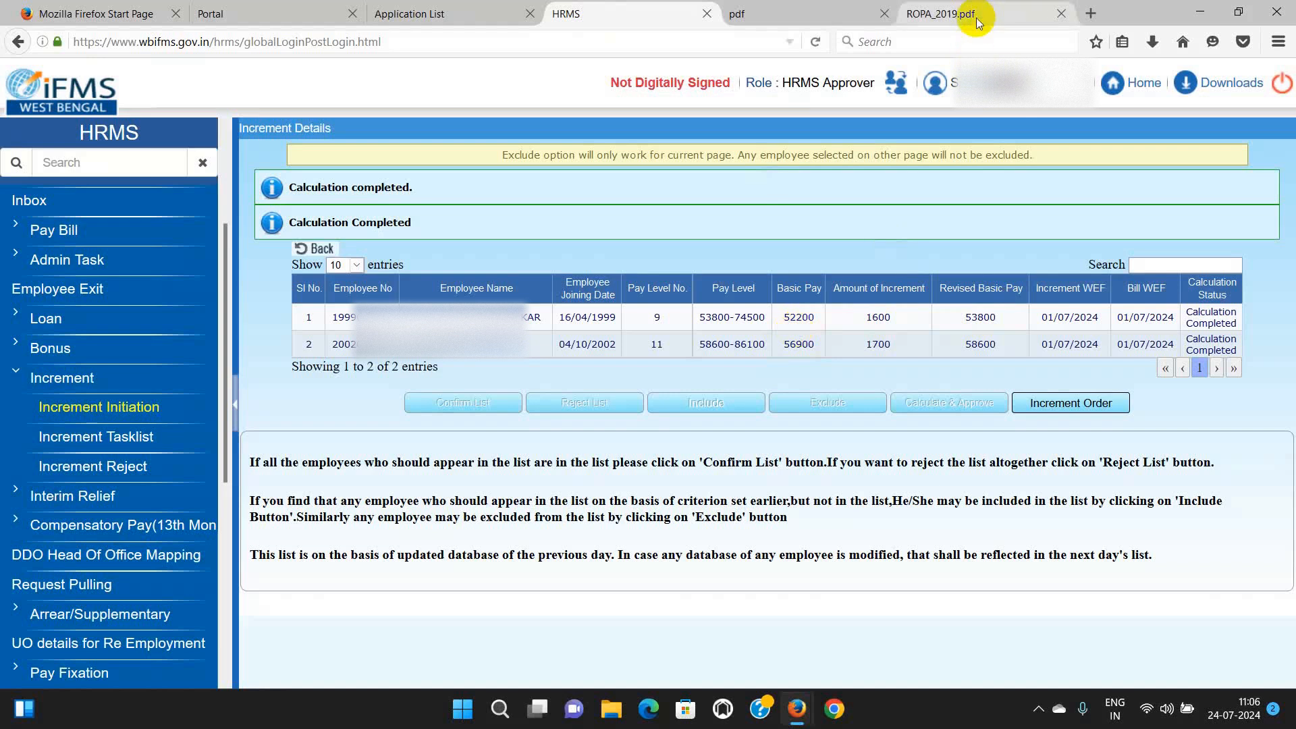
Check the first employee's basic pay and revised basic pay against the level 9 column of the ROPA_2019.pdf matrix.
{"action": "left_click", "coordinate": [907, 14]}
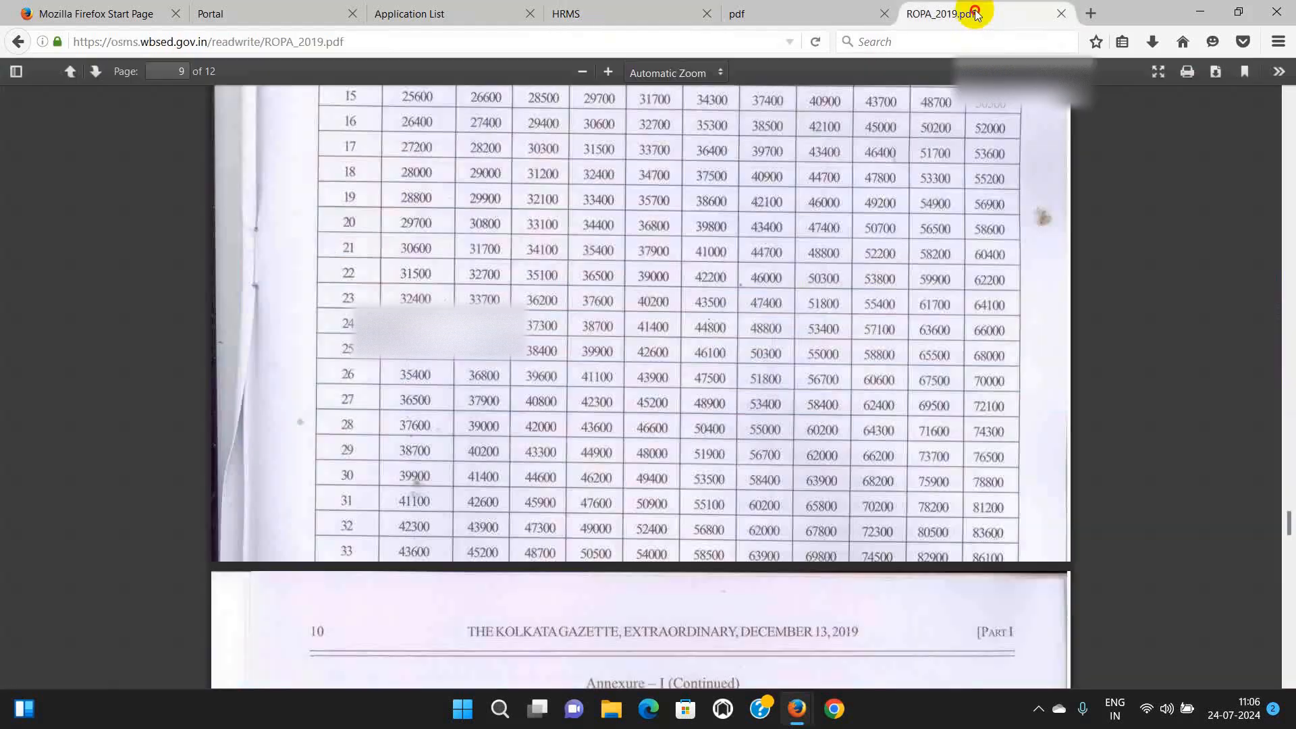
{"action": "scroll", "coordinate": [911, 295], "scroll_direction": "up", "scroll_amount": 7}
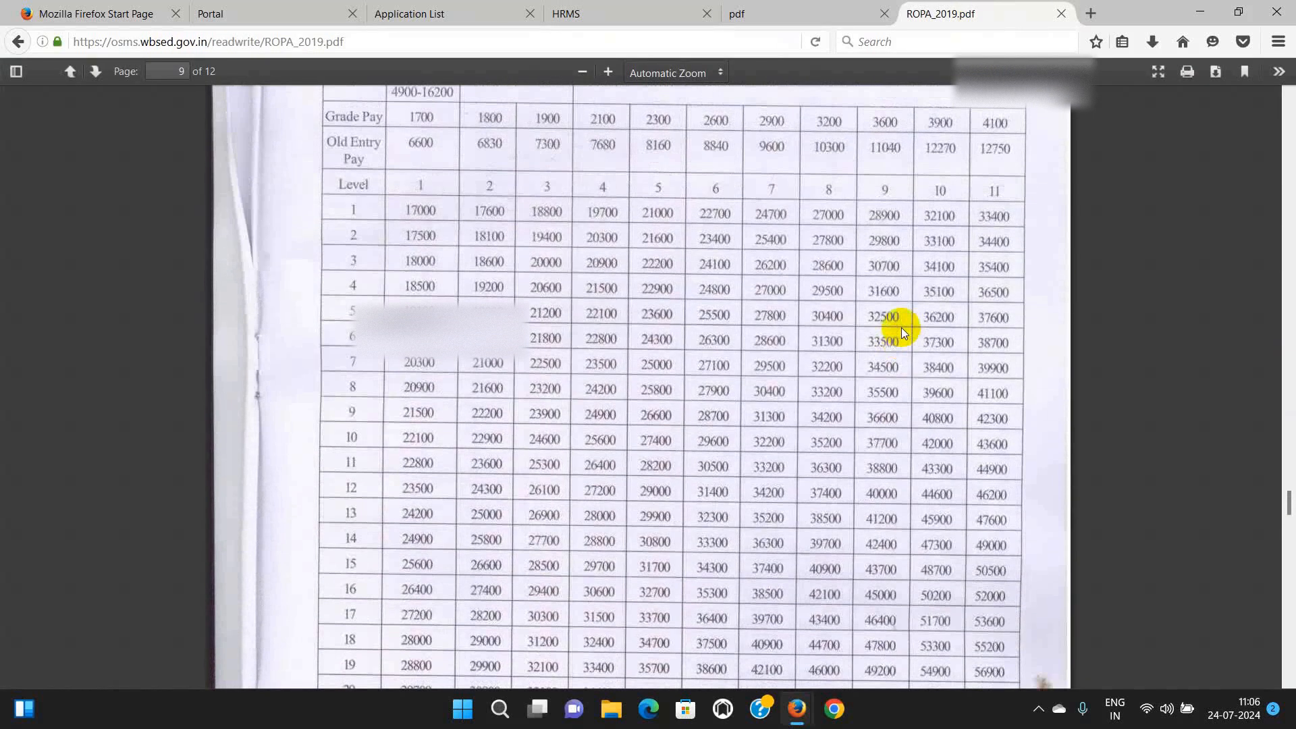
{"action": "scroll", "coordinate": [896, 254], "scroll_direction": "down", "scroll_amount": 3}
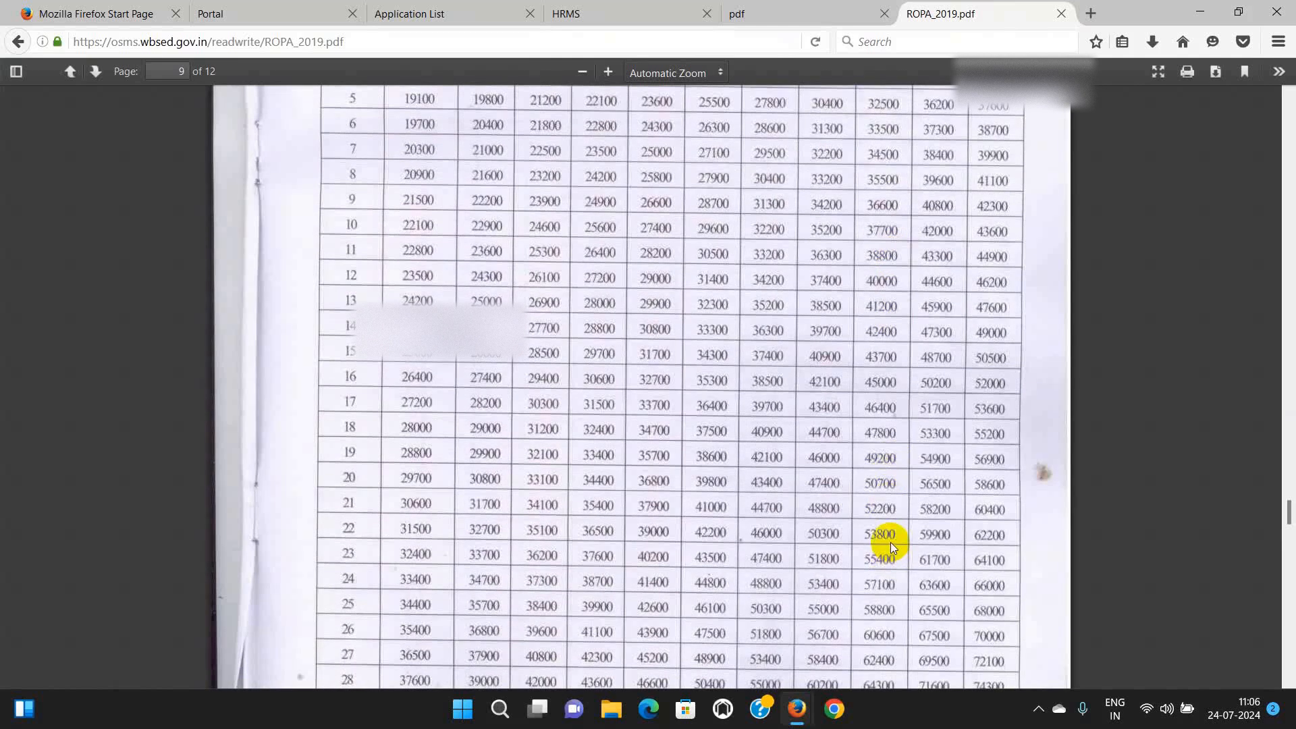
{"action": "left_click", "coordinate": [597, 14]}
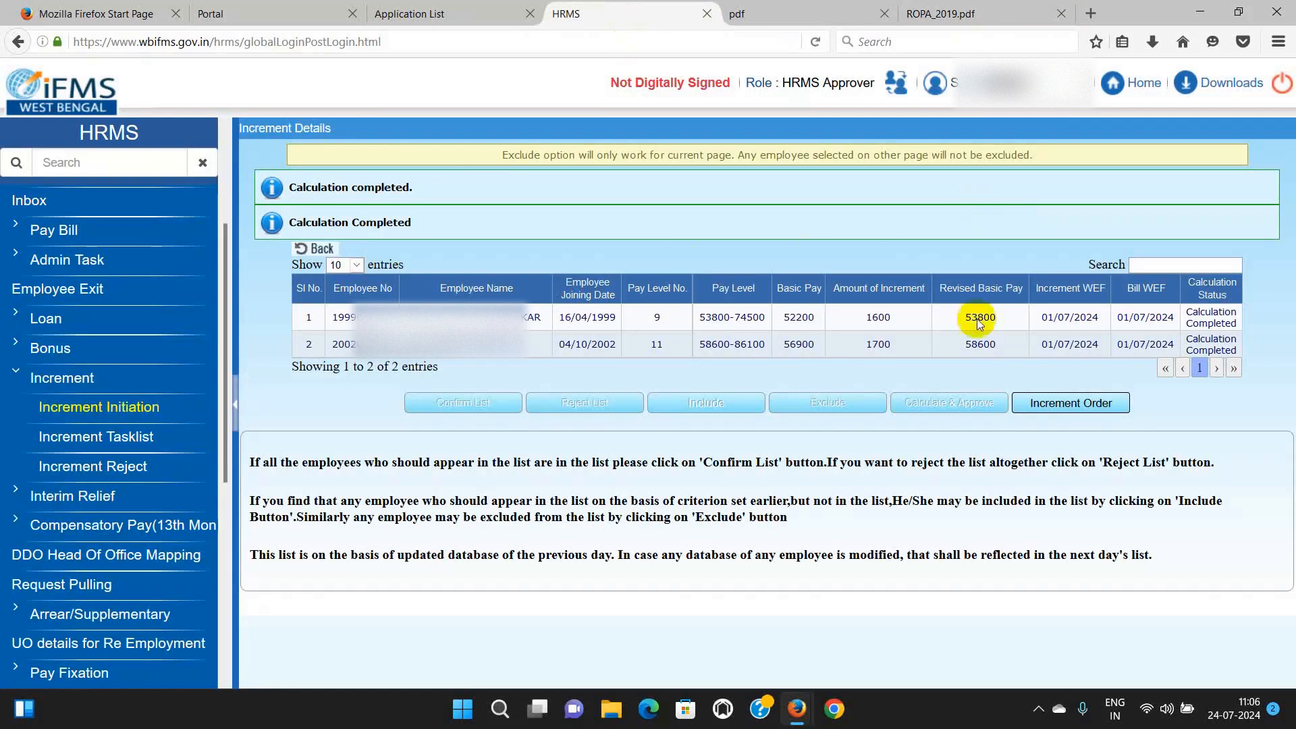
Start the increment order and enter "The Director of ICDS, Govt of WB." as Copy Forwarded To entry 1.
{"action": "left_click", "coordinate": [1076, 402]}
{"action": "left_click", "coordinate": [563, 315]}
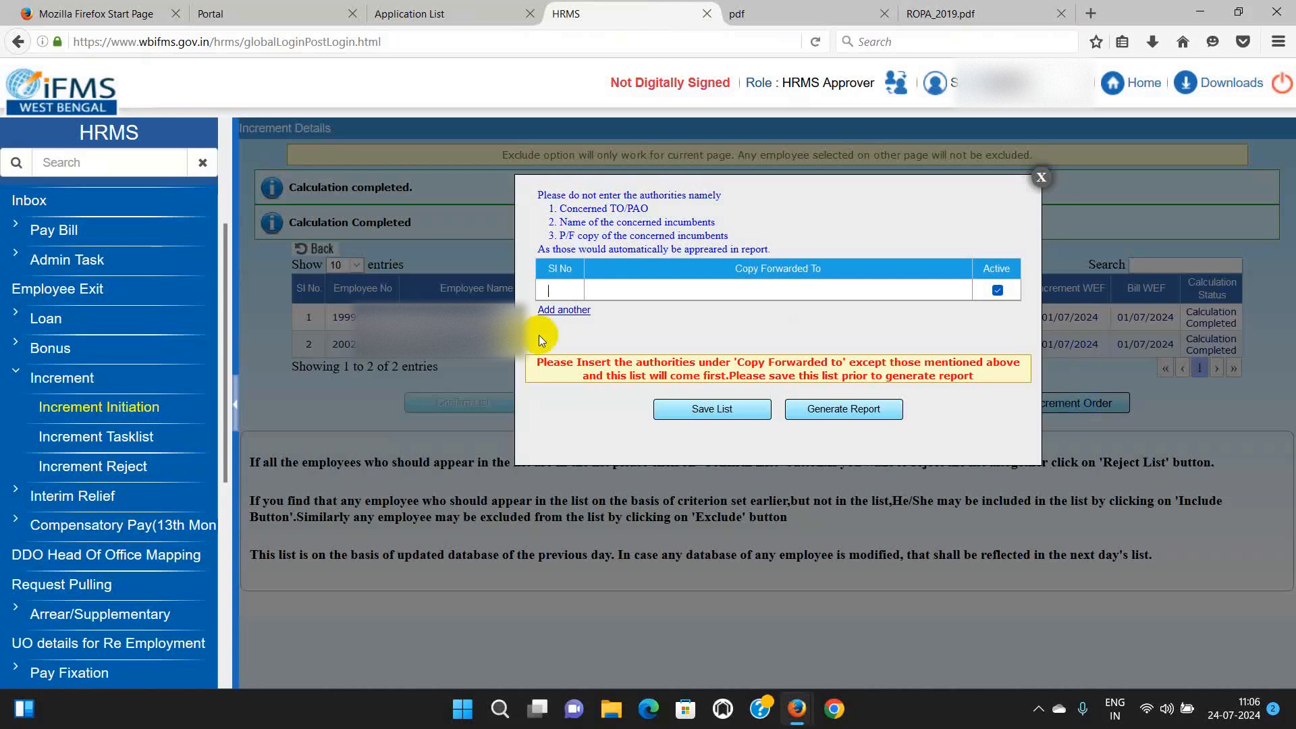
{"action": "type", "text": "1"}
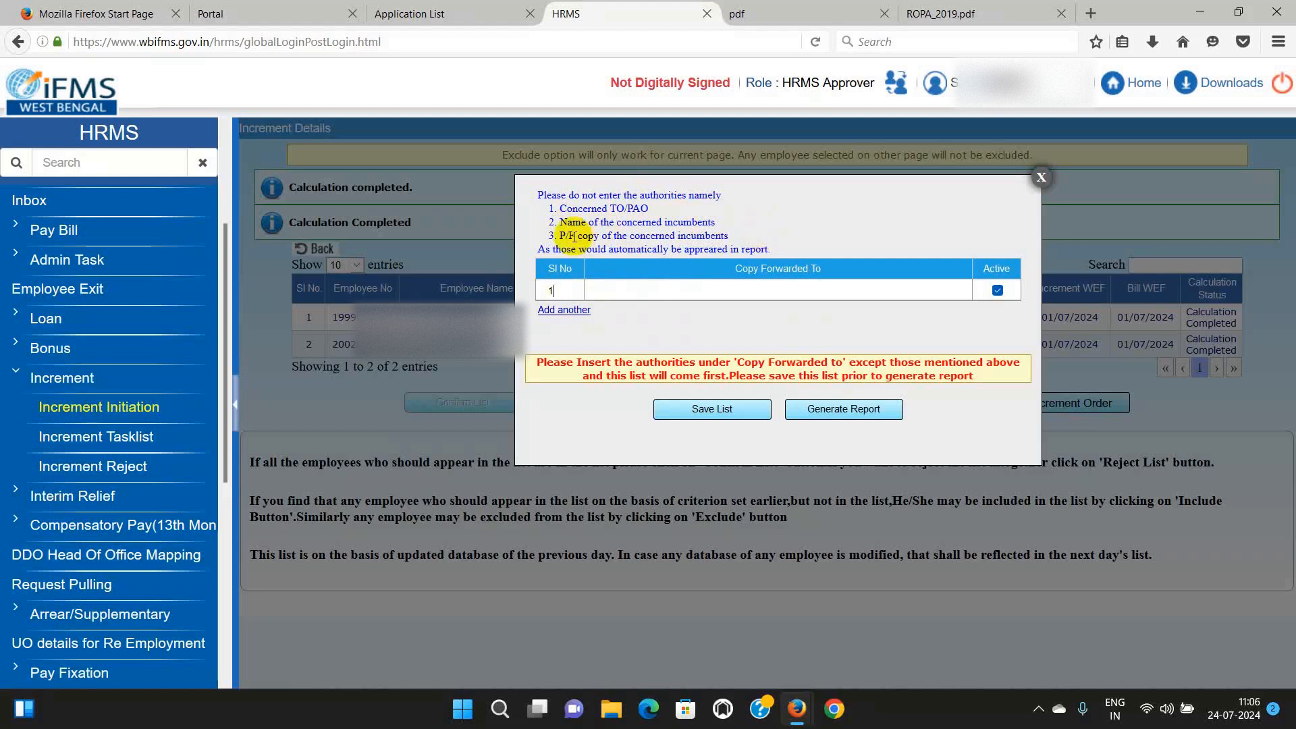
{"action": "left_click", "coordinate": [628, 291]}
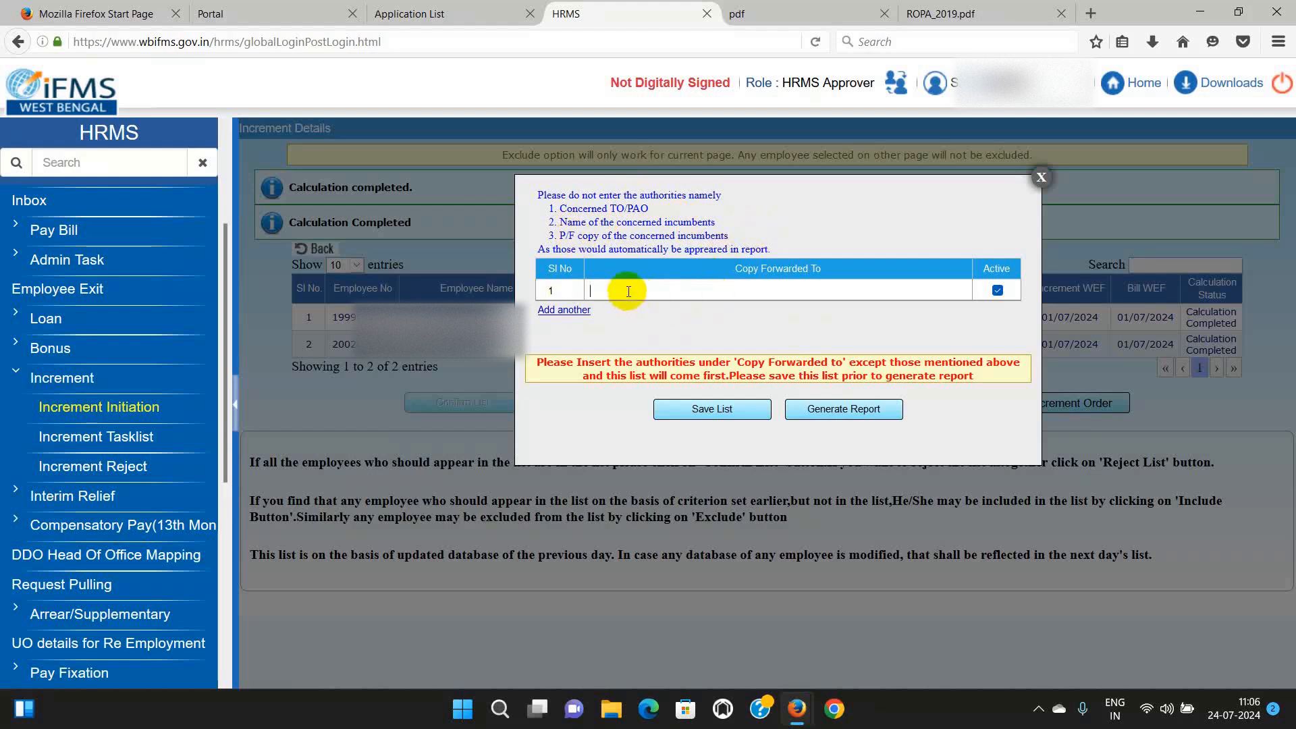
{"action": "type", "text": "The Director of ICDS, G"}
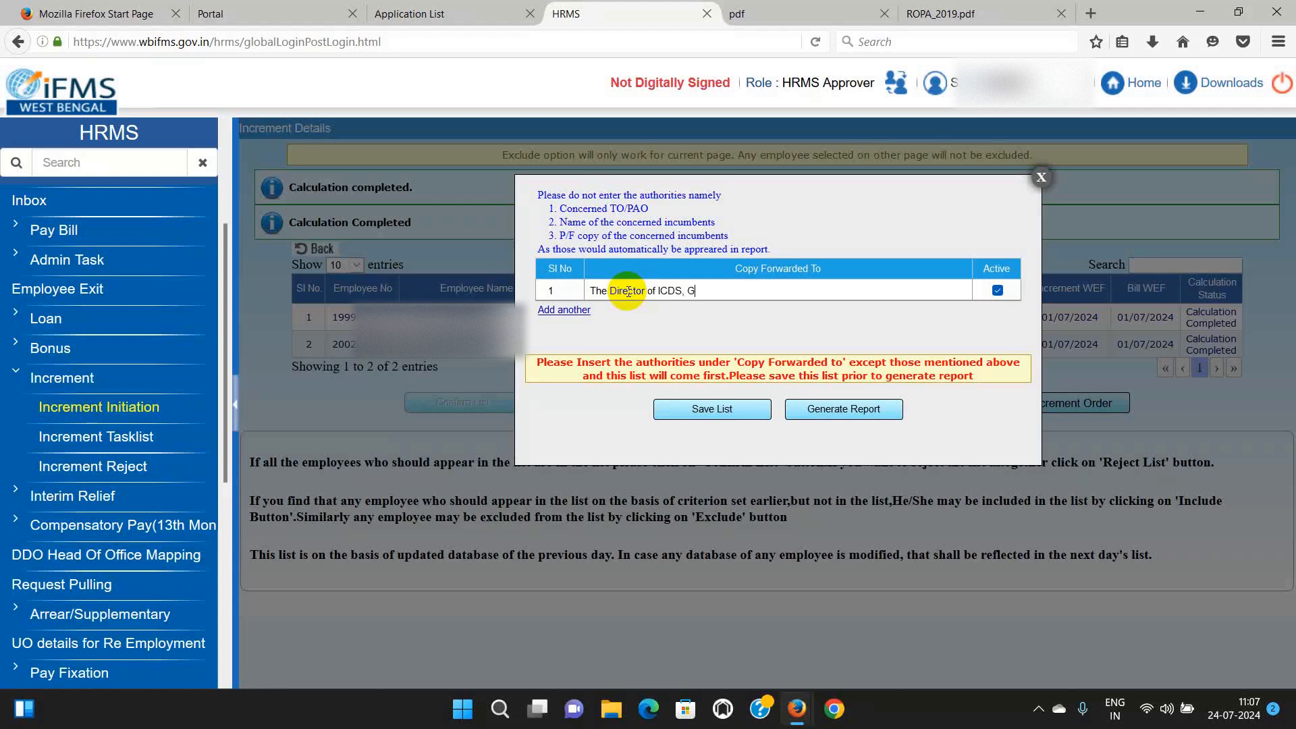
{"action": "type", "text": "ovt"}
{"action": "type", "text": "t of WB."}
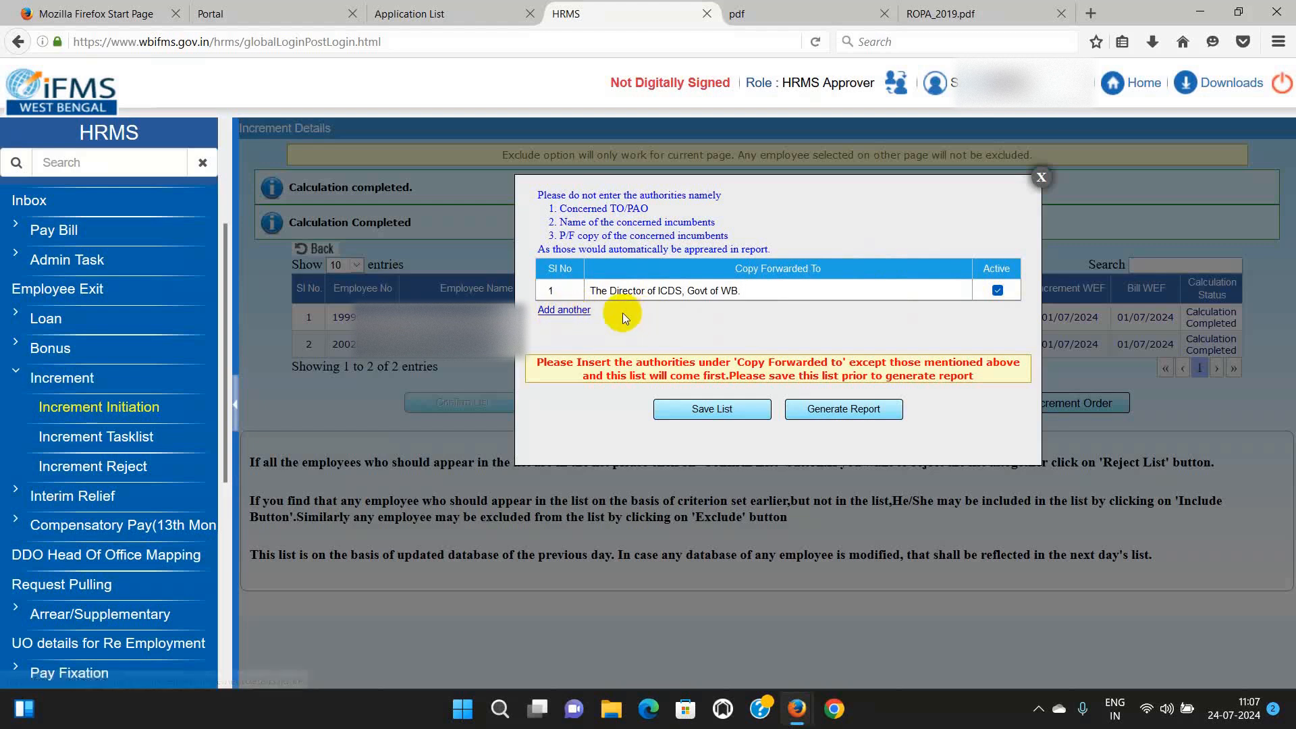
Add "Office Copy" as Copy Forwarded To entry 2 and make that entry inactive.
{"action": "left_click", "coordinate": [566, 310]}
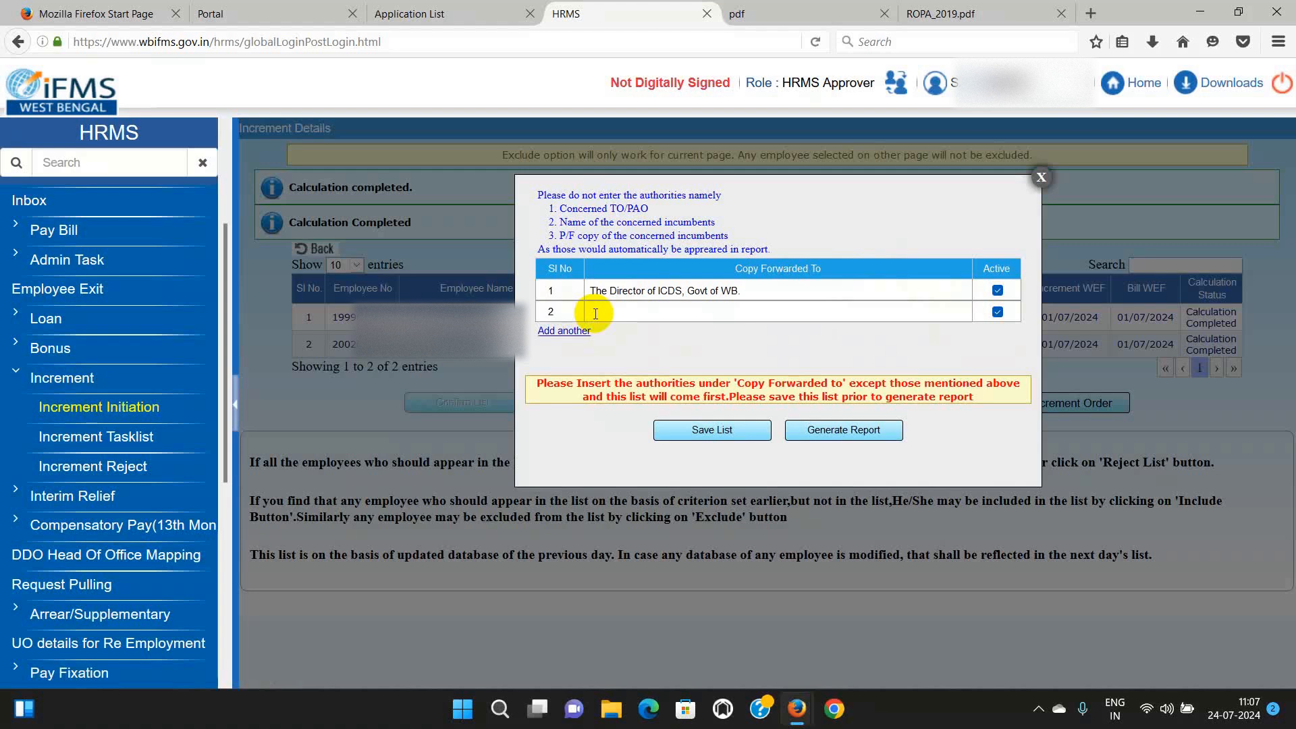
{"action": "type", "text": "O"}
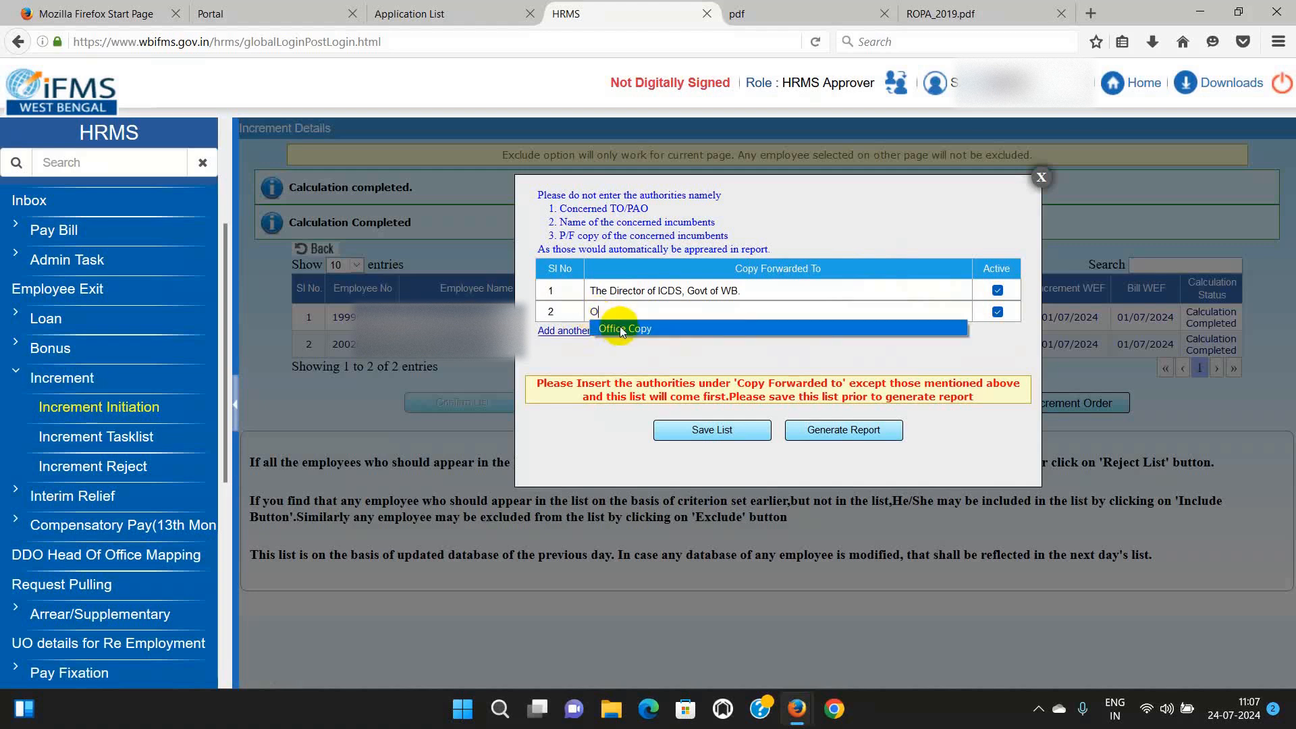
{"action": "left_click", "coordinate": [598, 329]}
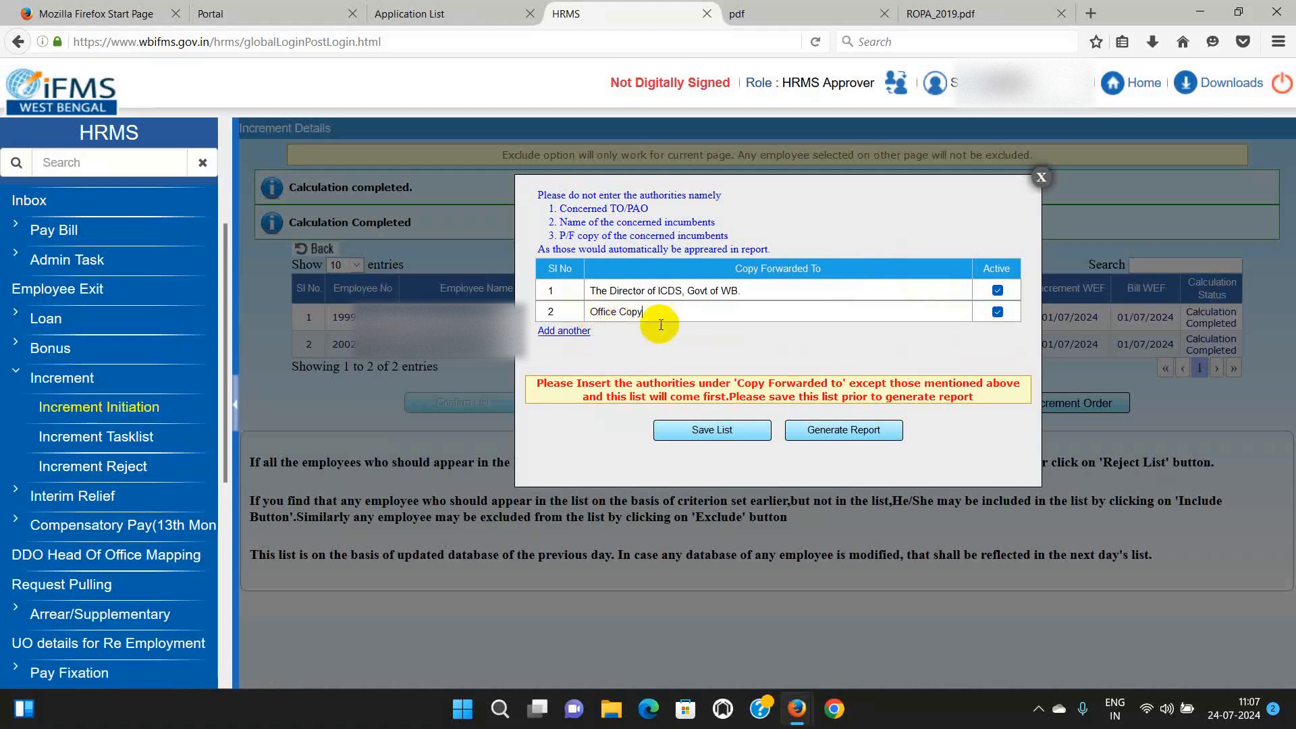
{"action": "left_click", "coordinate": [997, 312]}
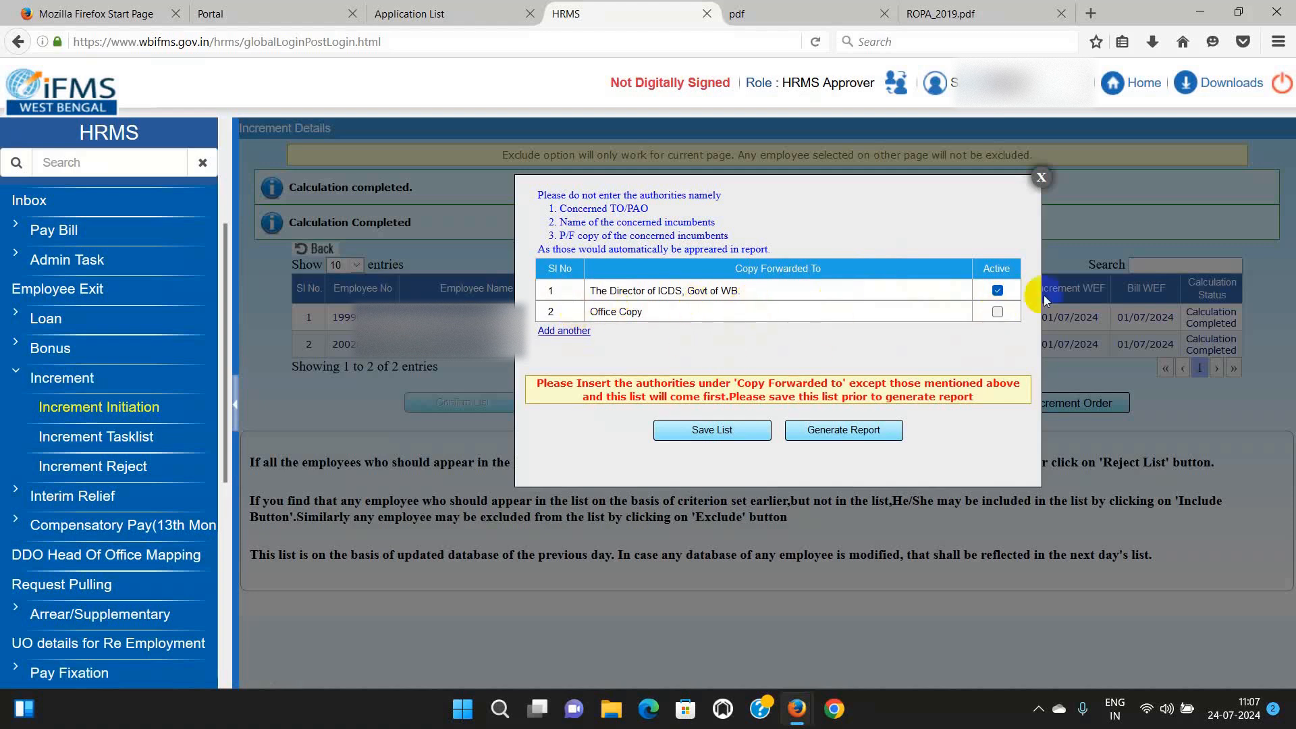
Save the Copy Forwarded To list and generate the increment order report.
{"action": "left_click", "coordinate": [712, 436]}
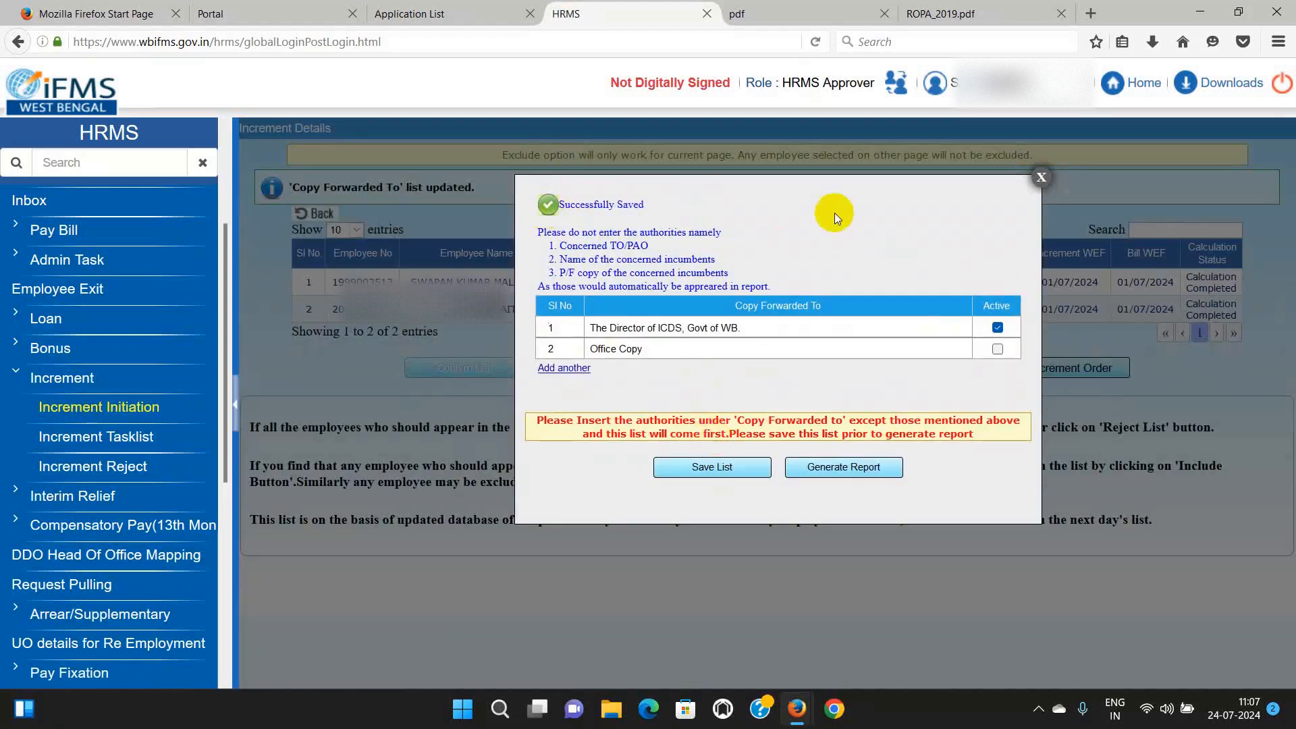
{"action": "left_click", "coordinate": [854, 469]}
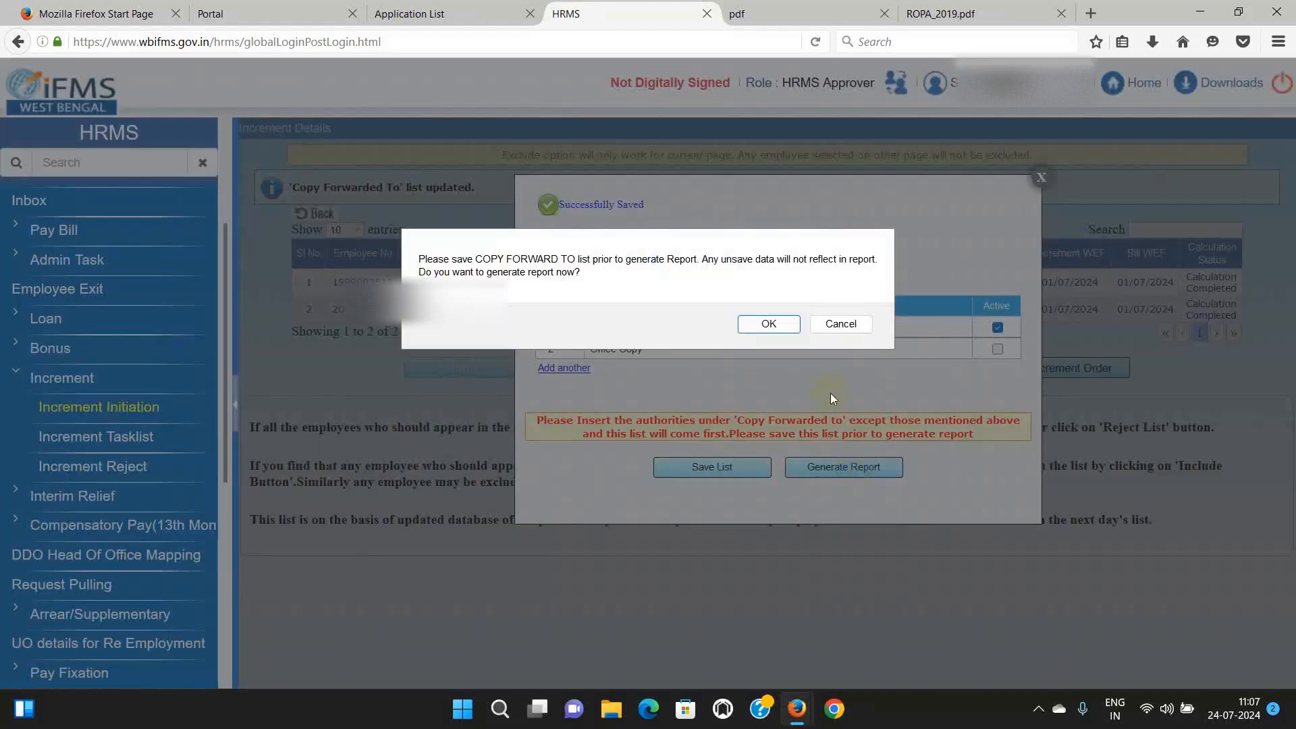
{"action": "left_click", "coordinate": [771, 326]}
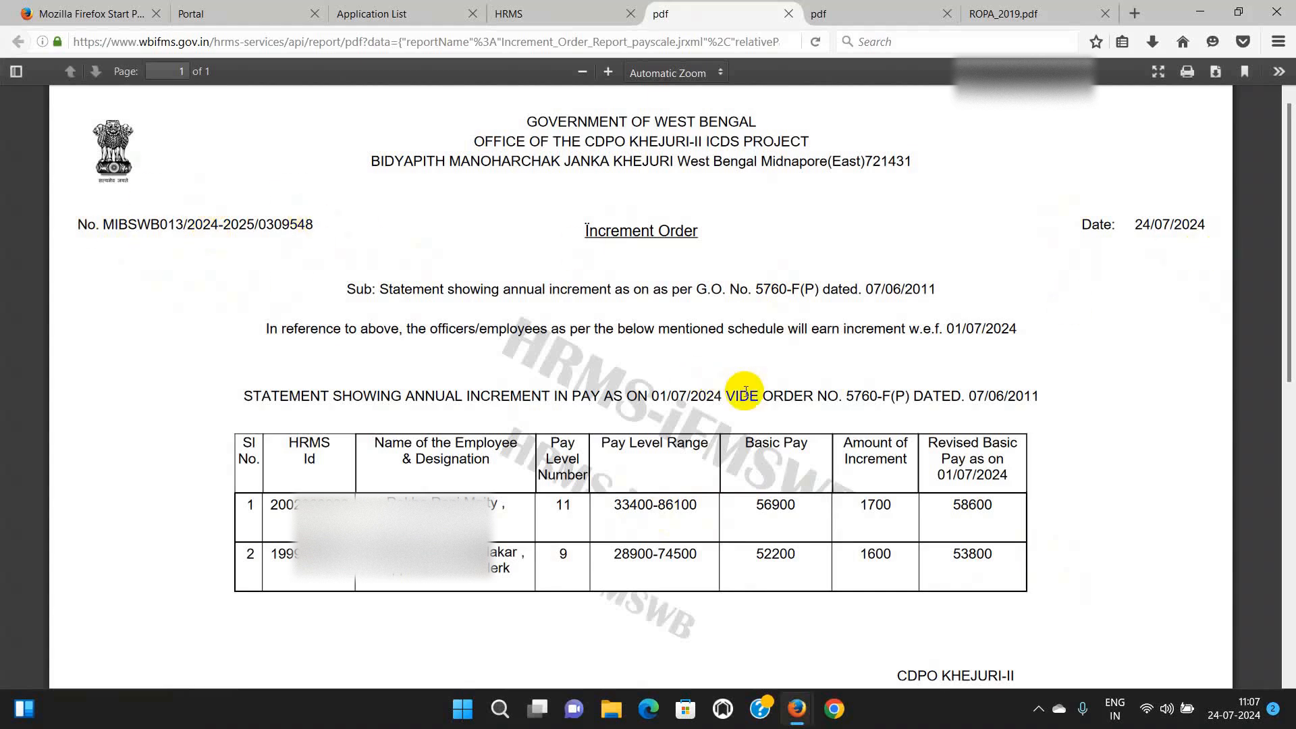
Return to HRMS, open the Task List, and view the Employee List (Pending for Approval) followed by the My Employee list.
{"action": "left_click", "coordinate": [556, 19]}
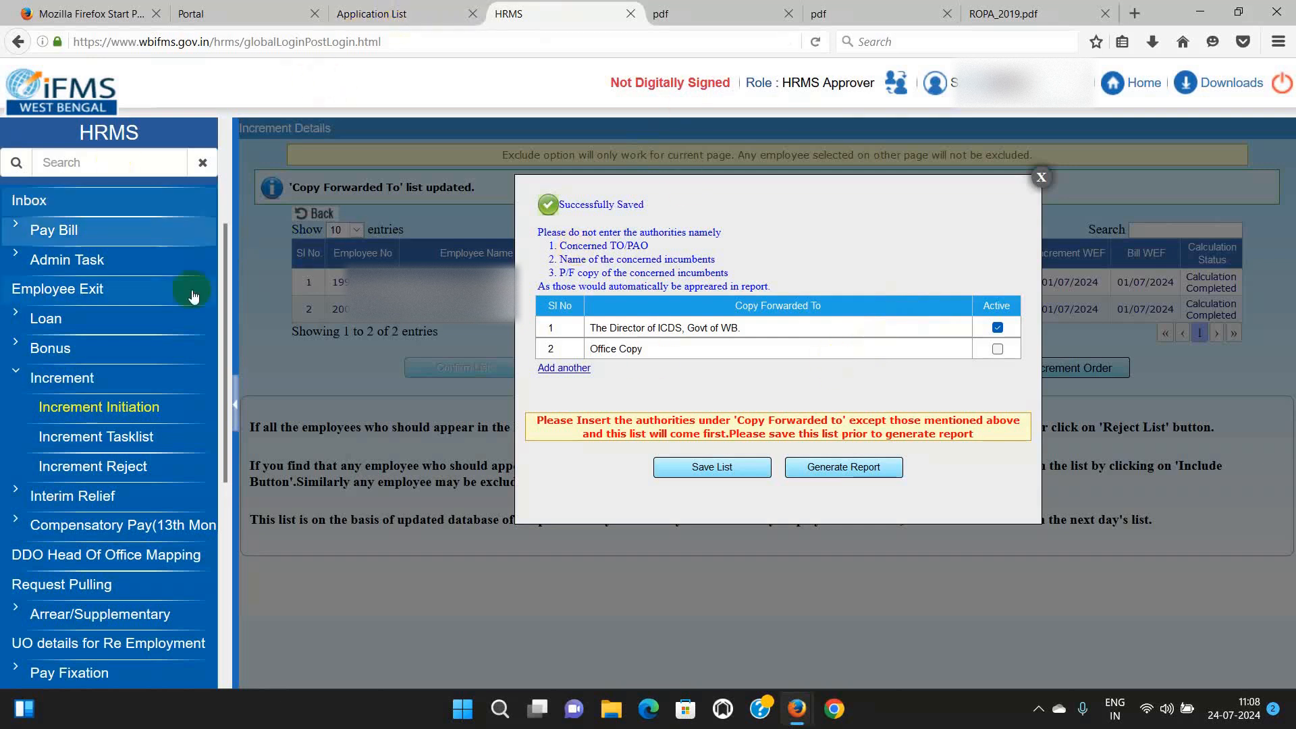
{"action": "scroll", "coordinate": [188, 289], "scroll_direction": "up", "scroll_amount": 5}
{"action": "left_click", "coordinate": [39, 209]}
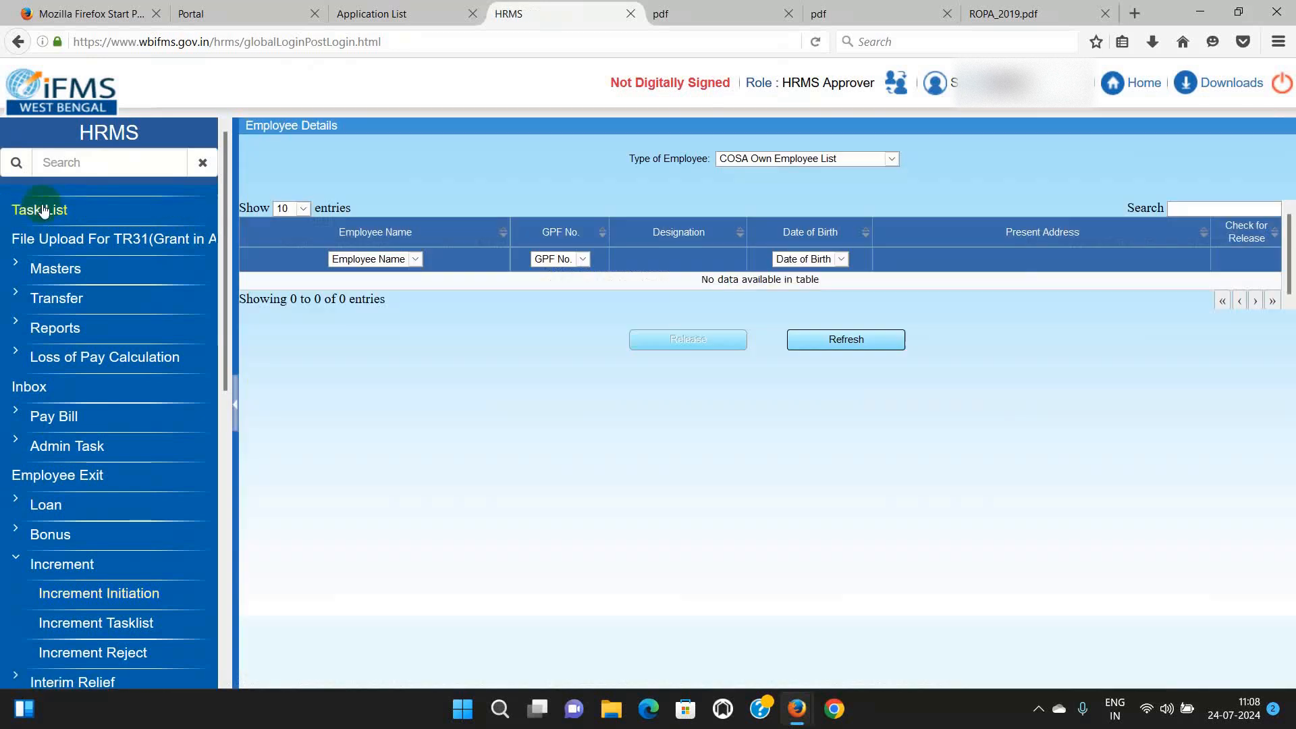
{"action": "left_click", "coordinate": [886, 156]}
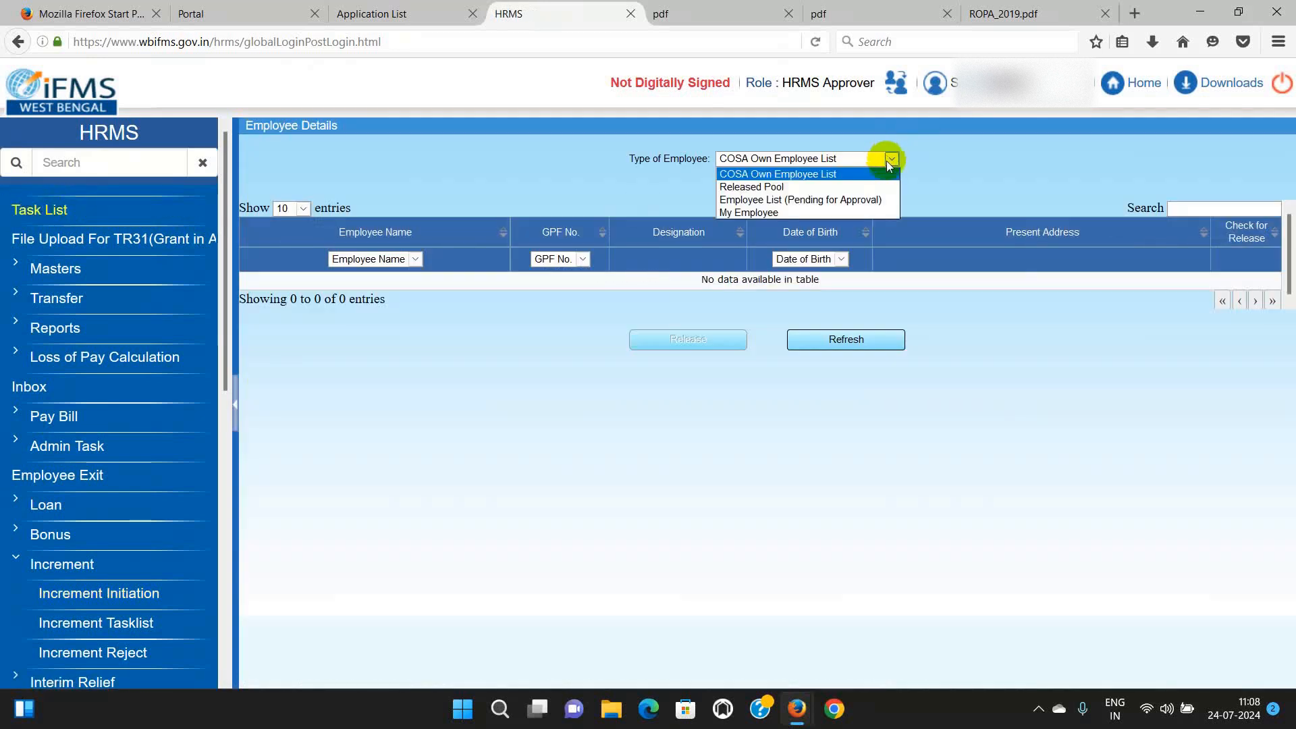
{"action": "left_click", "coordinate": [751, 204]}
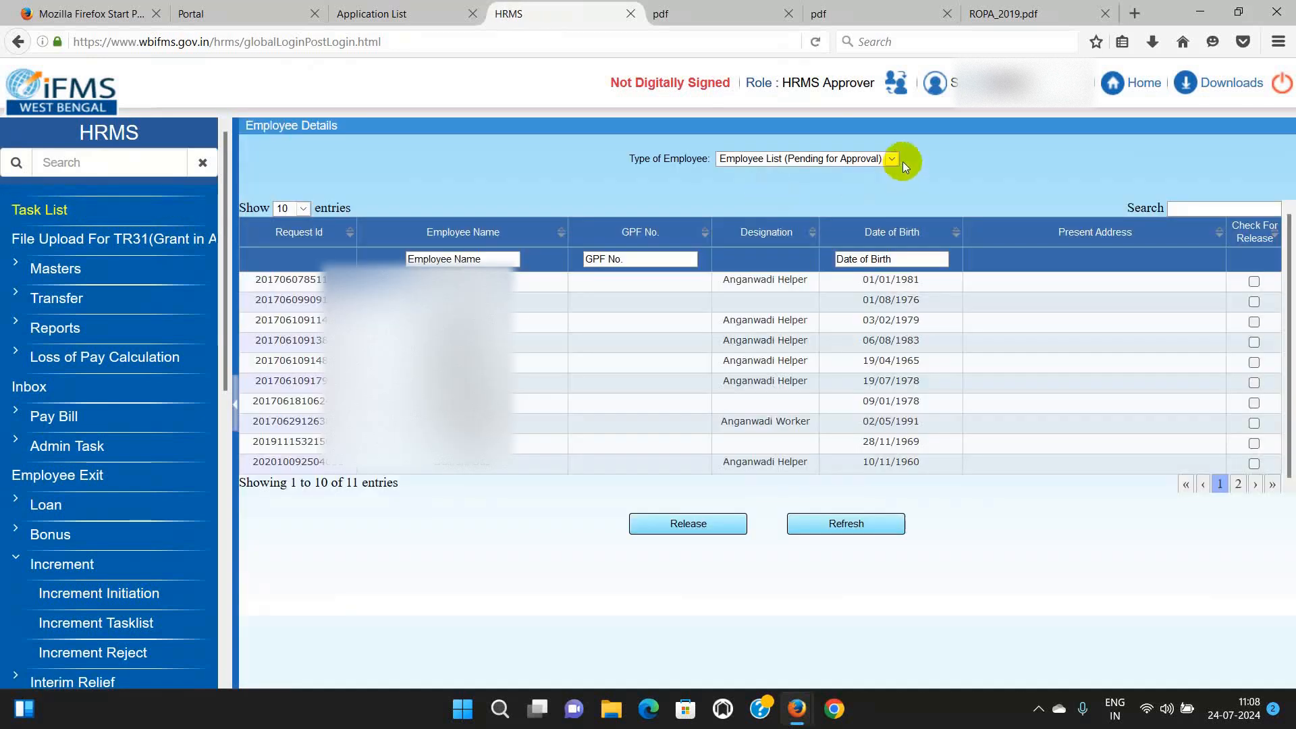
{"action": "left_click", "coordinate": [902, 161]}
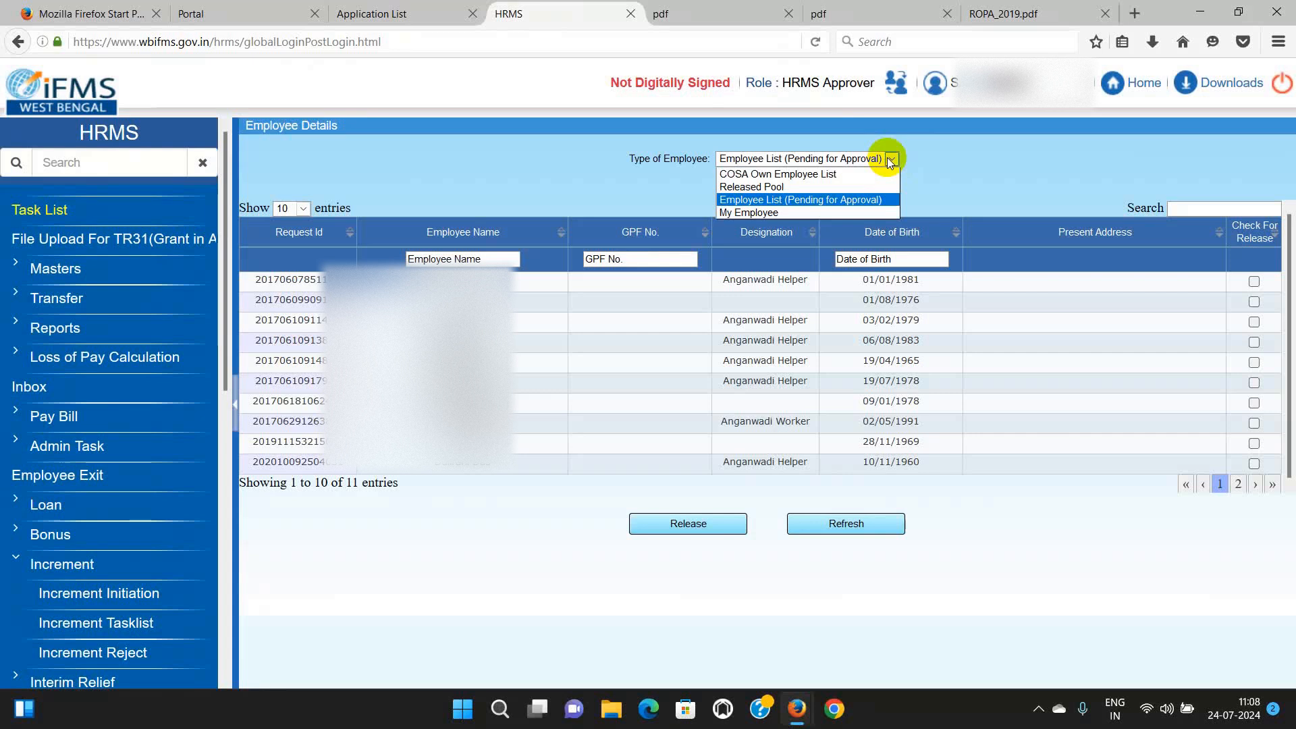
{"action": "left_click", "coordinate": [756, 211]}
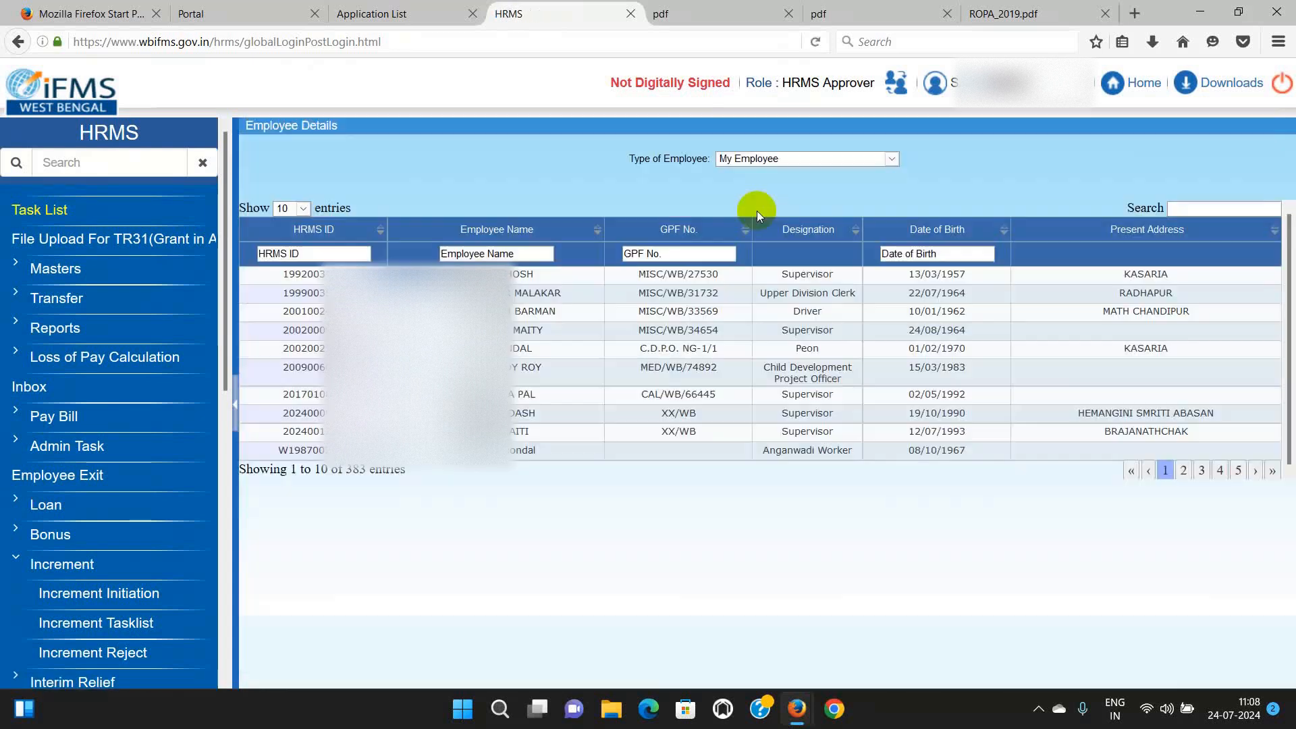
Open the Upper Division Clerk's employee record and bring up its Salary Component Details for updating.
{"action": "left_click", "coordinate": [517, 292]}
{"action": "scroll", "coordinate": [878, 391], "scroll_direction": "down", "scroll_amount": 1}
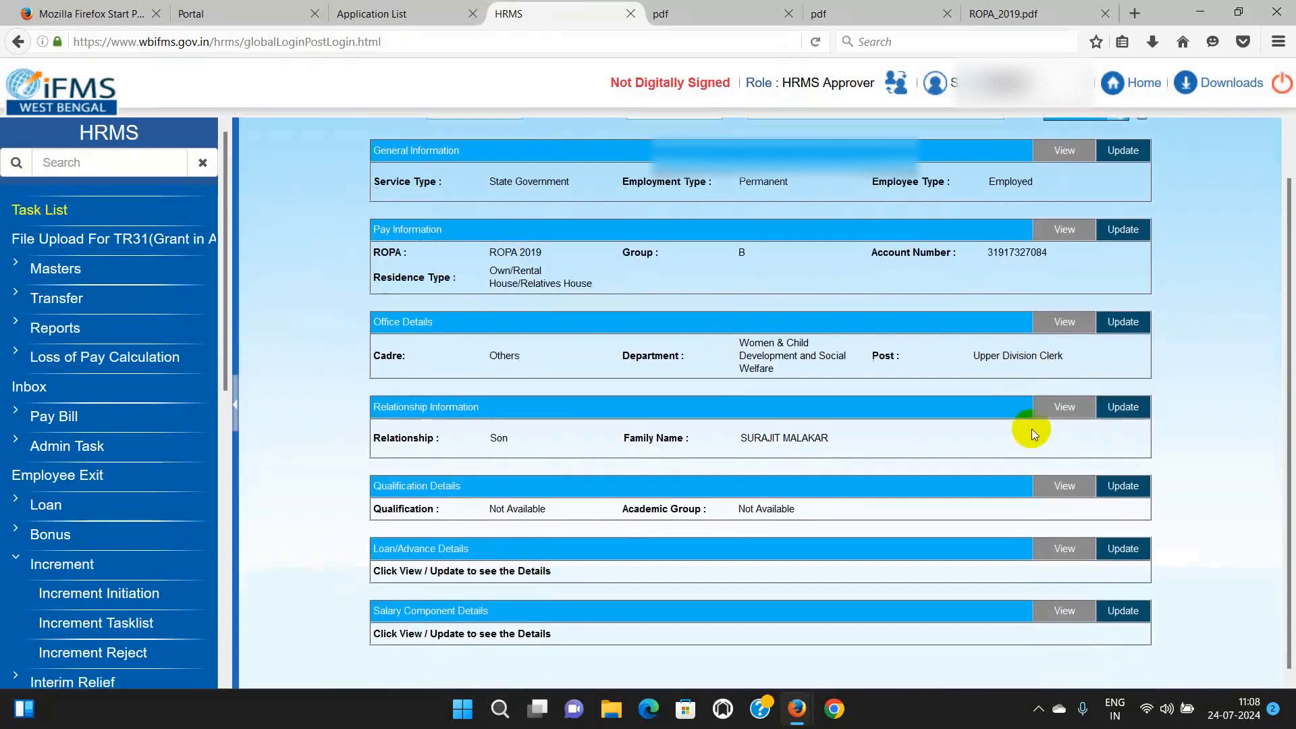
{"action": "left_click", "coordinate": [1134, 606]}
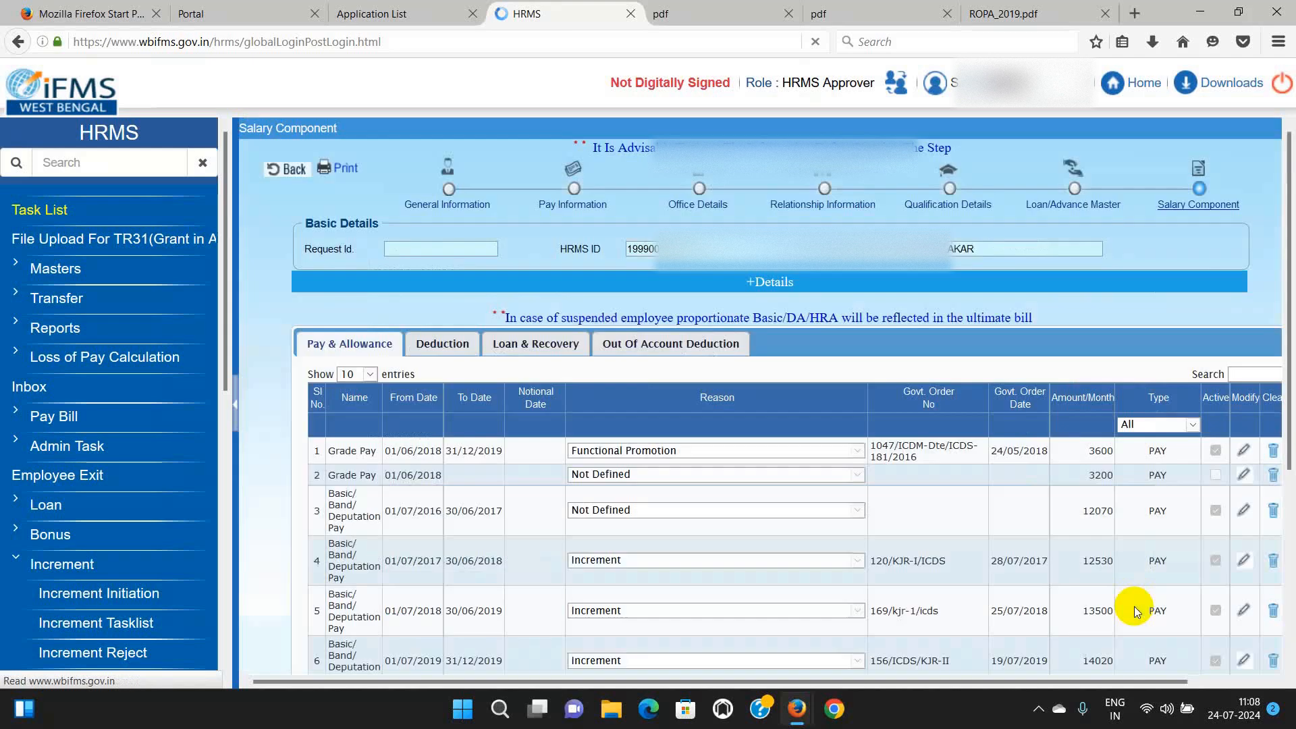
Show 100 Pay & Allowance entries and check the Basic Pay increment row effective from 01/07/2024.
{"action": "left_click", "coordinate": [358, 374]}
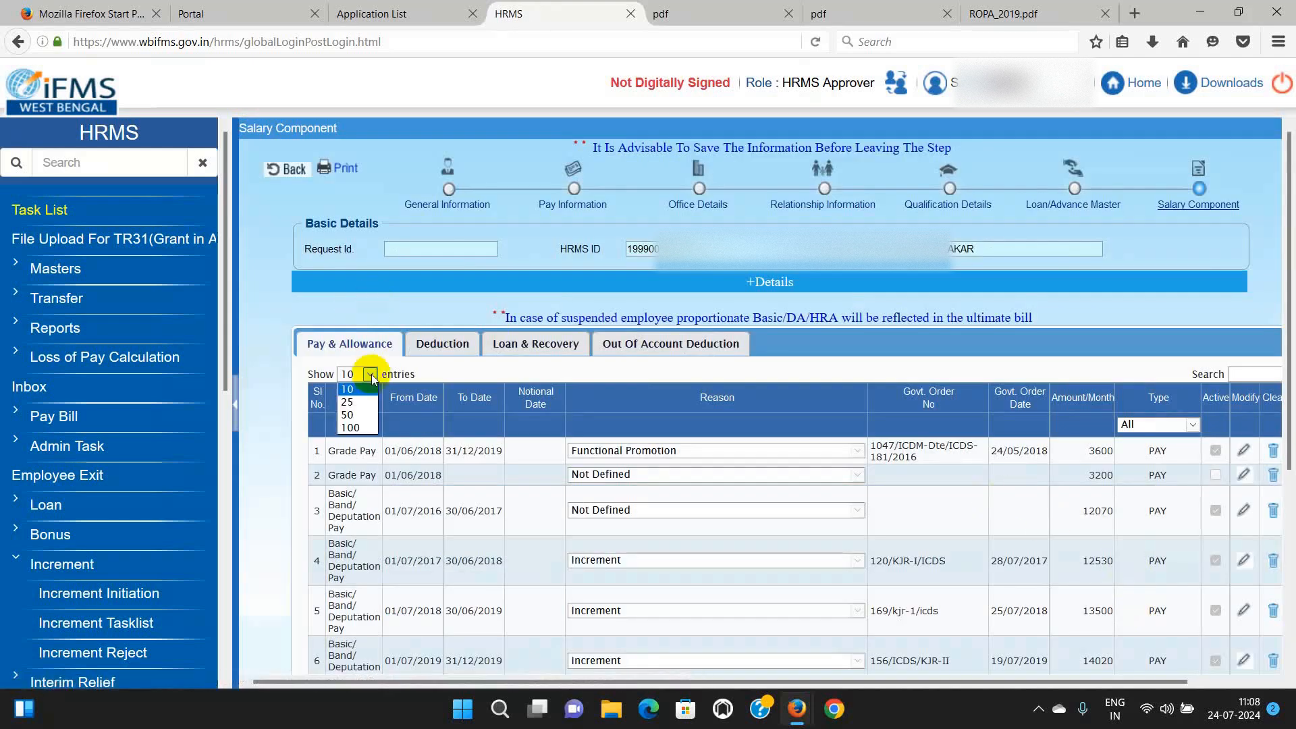
{"action": "left_click", "coordinate": [353, 425]}
{"action": "scroll", "coordinate": [880, 404], "scroll_direction": "down", "scroll_amount": 8}
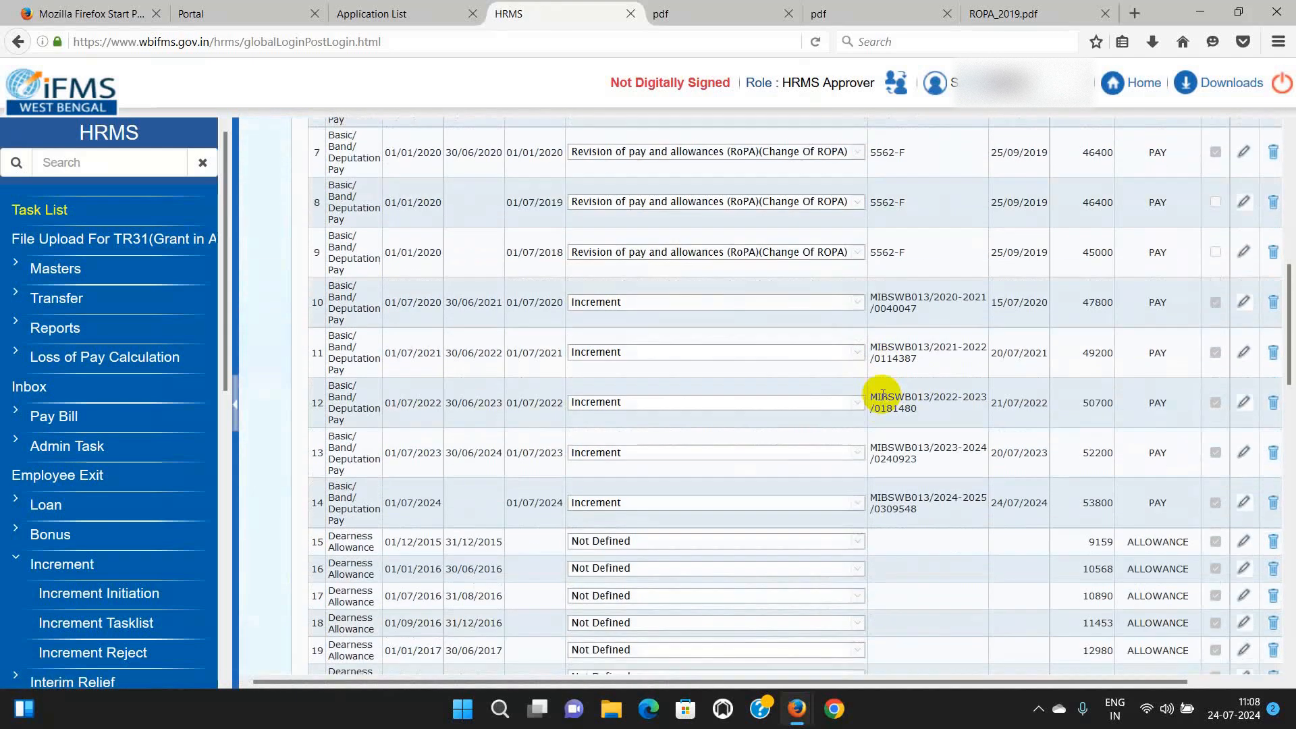
{"action": "scroll", "coordinate": [1074, 450], "scroll_direction": "down", "scroll_amount": 2}
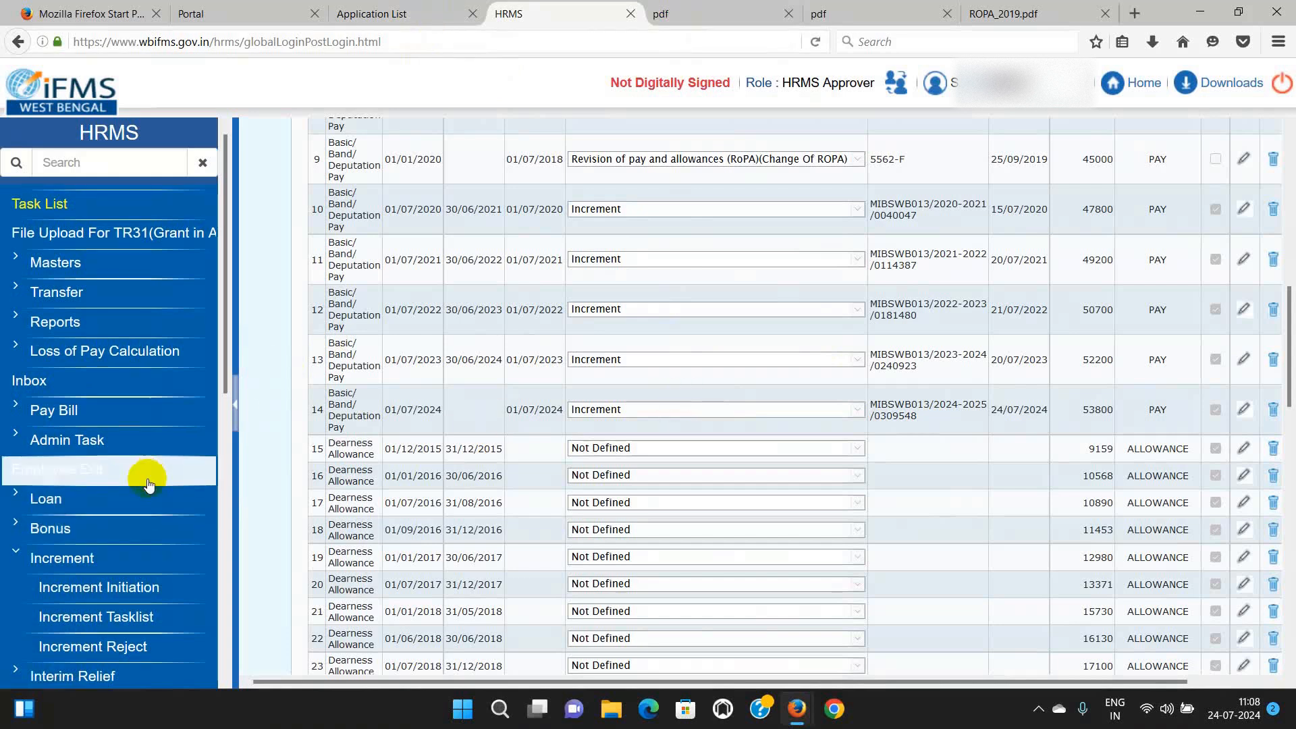
In Increment Reject, select the Upper Division Clerk by HRMS ID and search the approved increments for financial year 2024-2025.
{"action": "scroll", "coordinate": [145, 483], "scroll_direction": "down", "scroll_amount": 3}
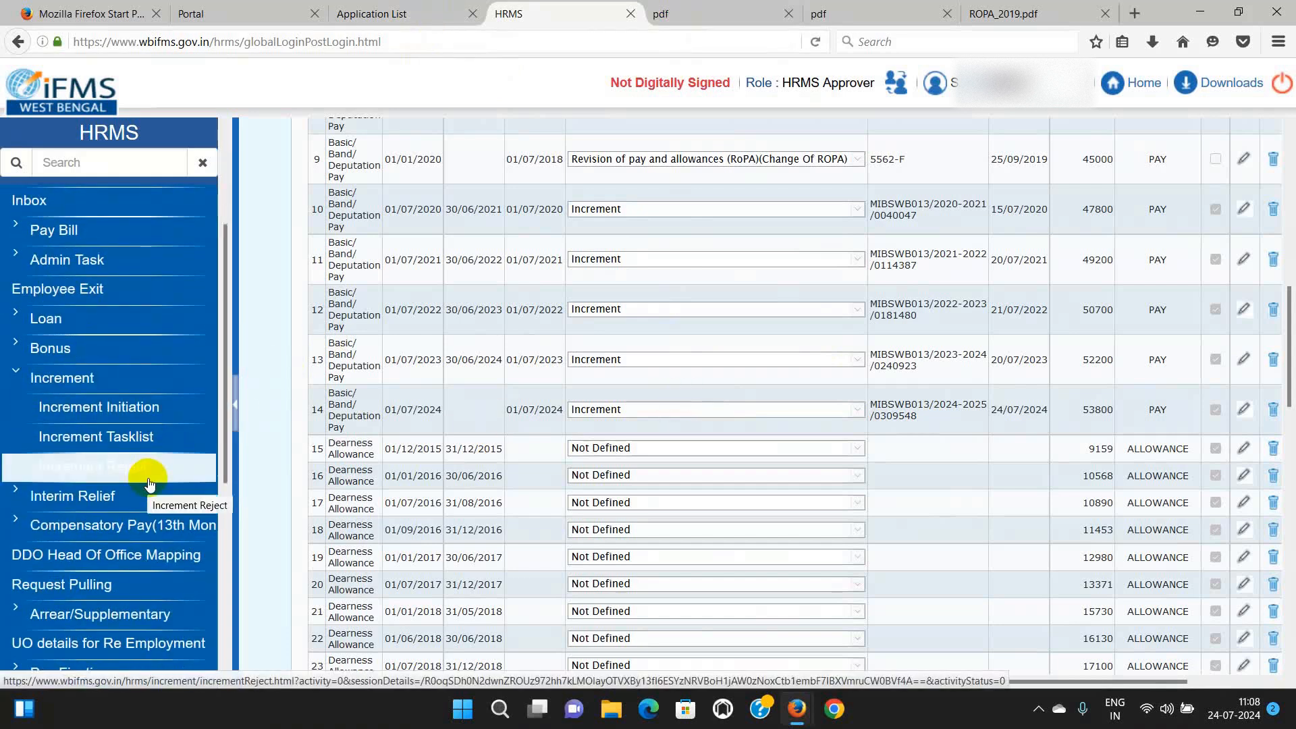
{"action": "left_click", "coordinate": [108, 473]}
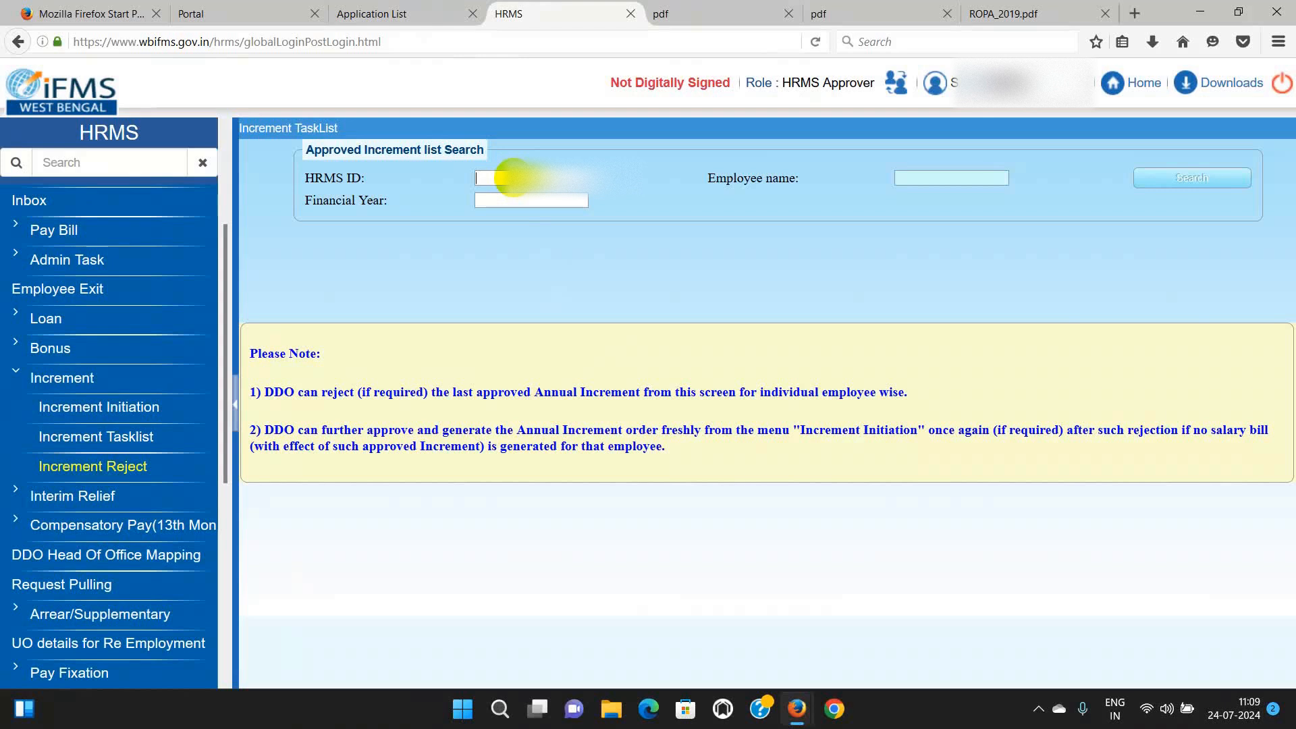
{"action": "key", "text": "ctrl+v"}
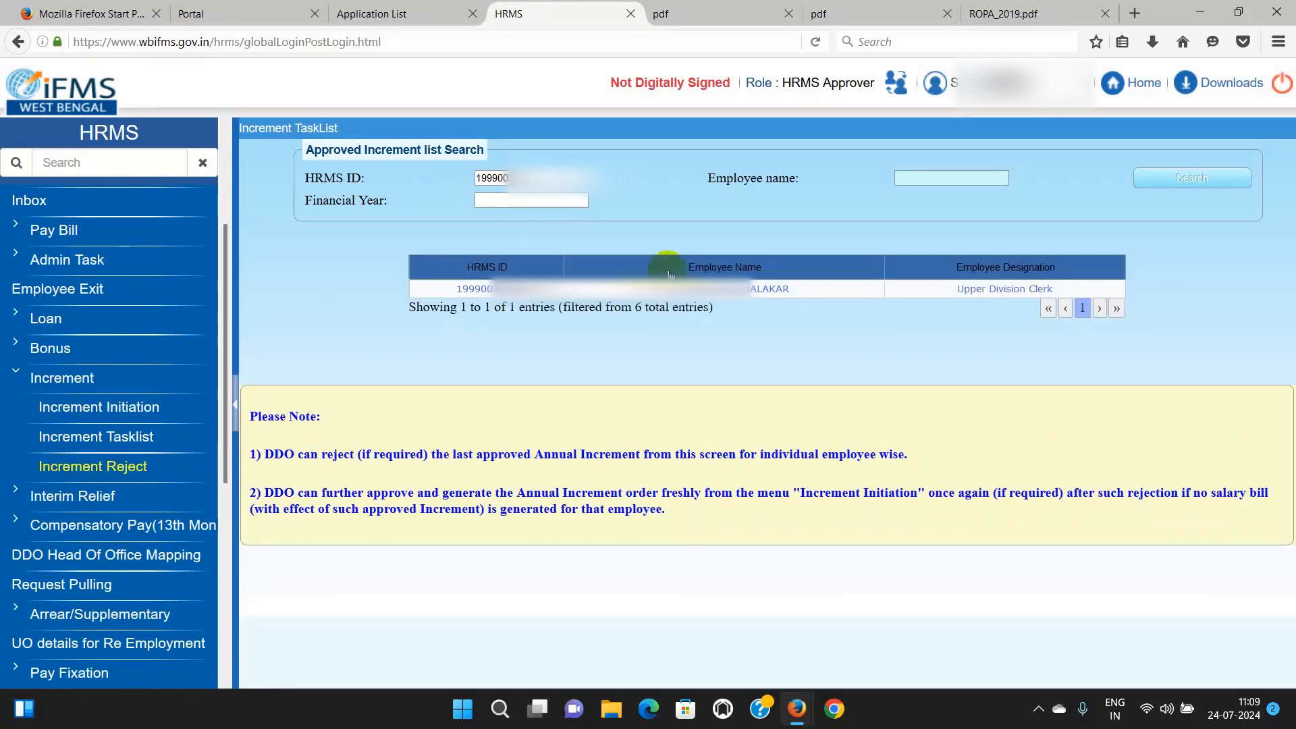
{"action": "left_click", "coordinate": [719, 297]}
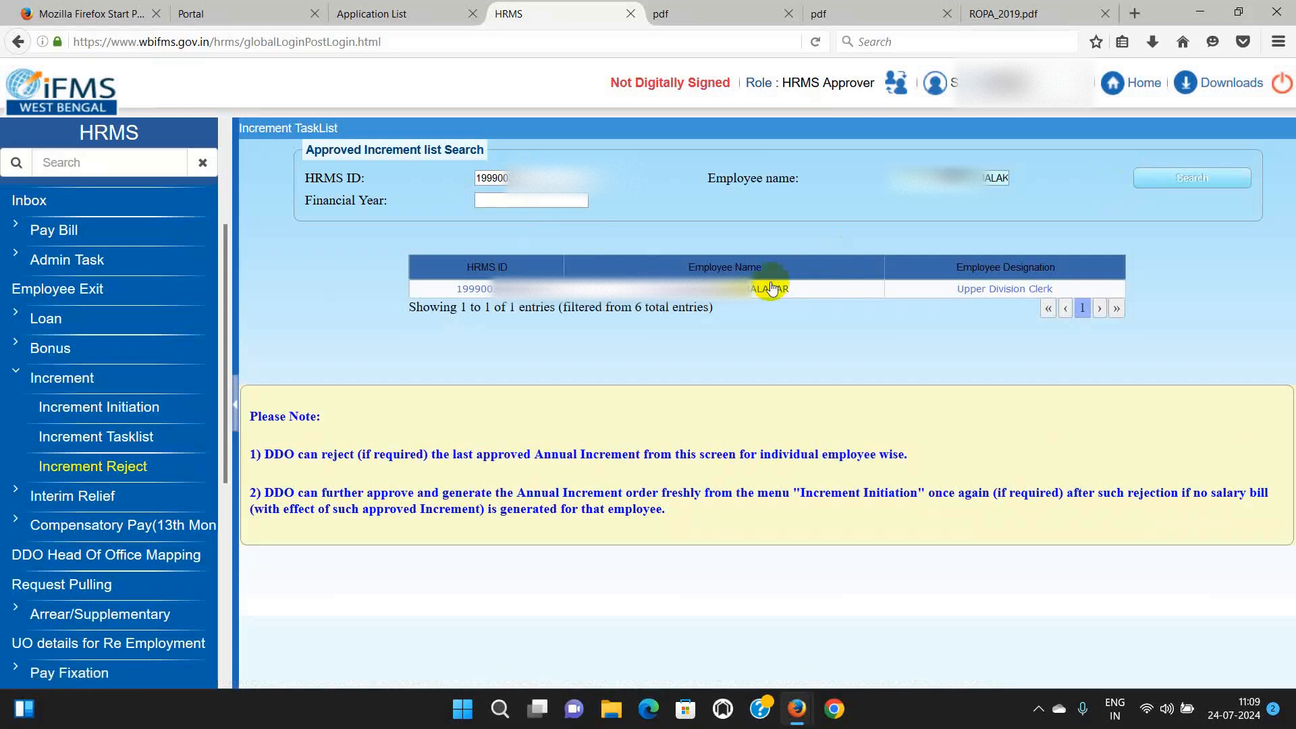
{"action": "left_click", "coordinate": [734, 295]}
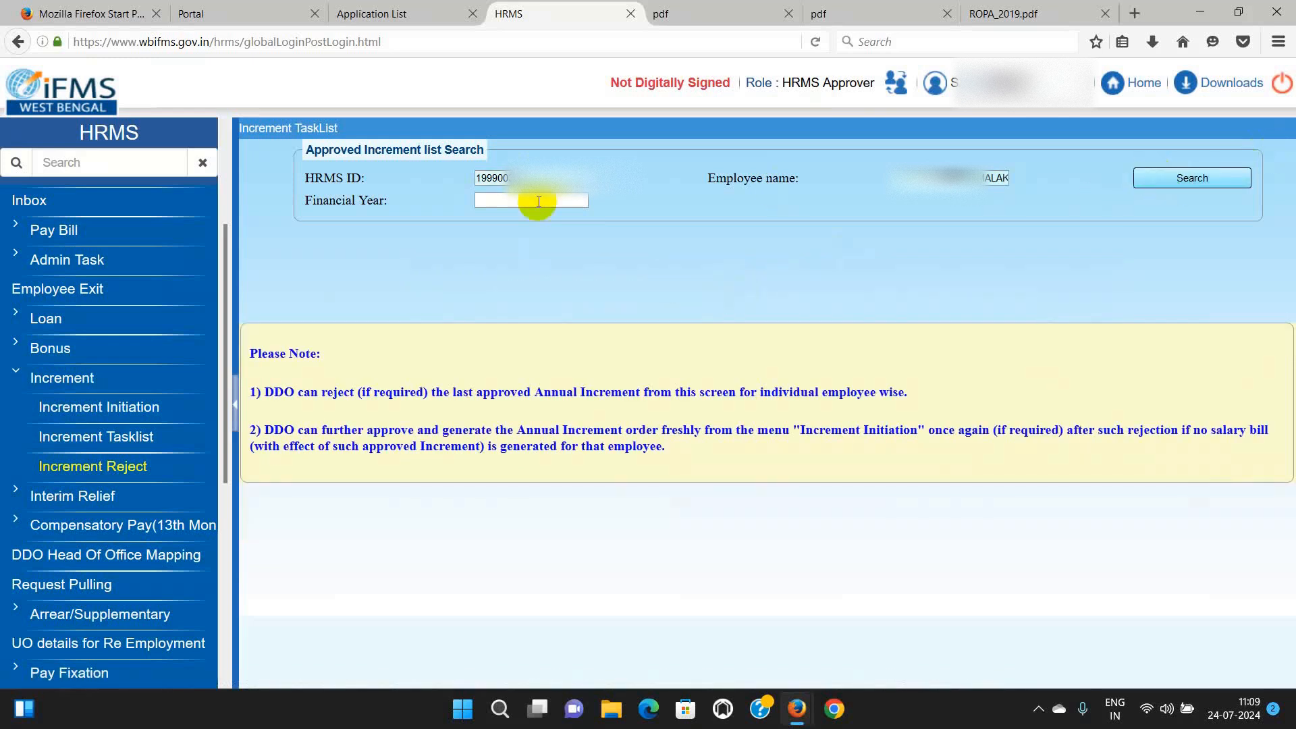
{"action": "left_click", "coordinate": [1192, 177]}
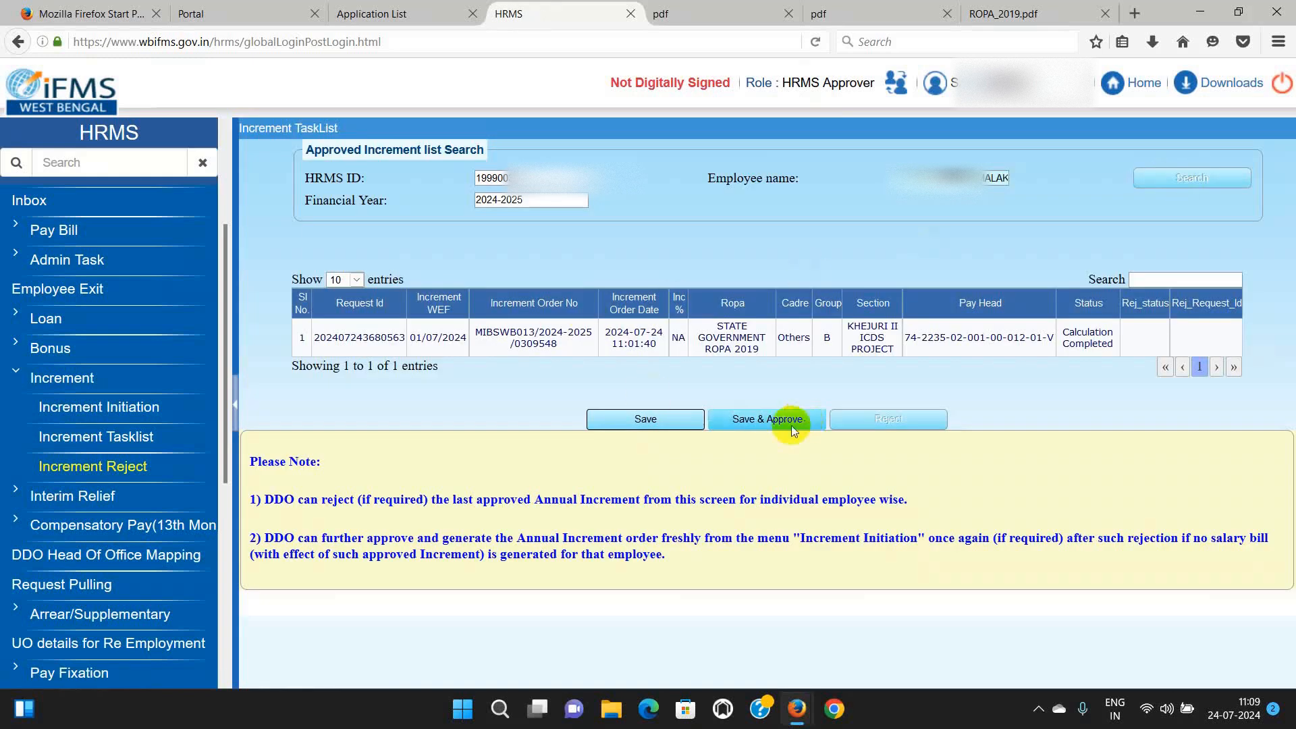